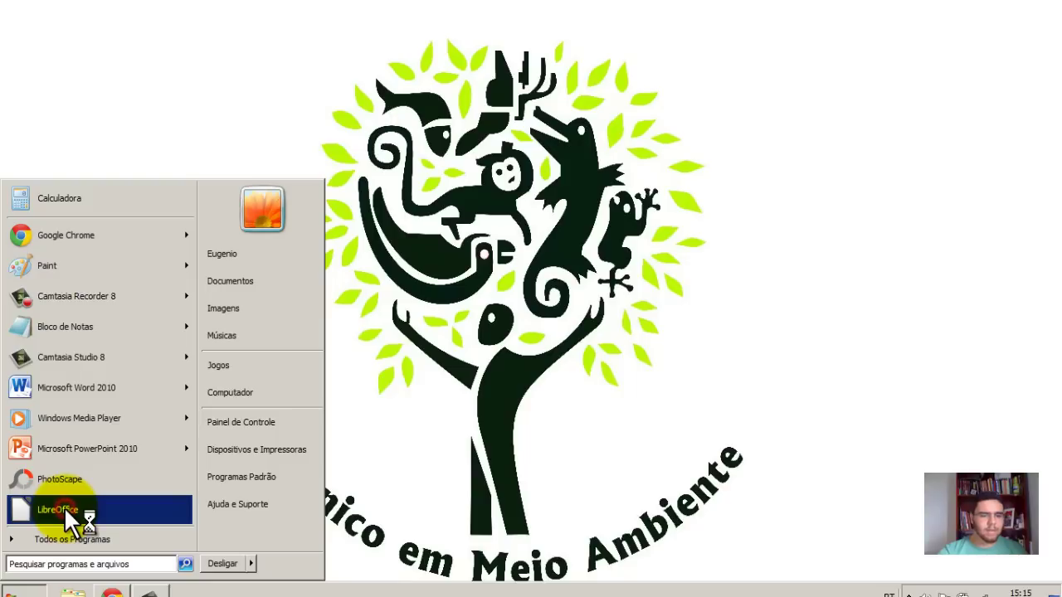
- Start LibreOffice and create a new Writer text document
click(64, 506)
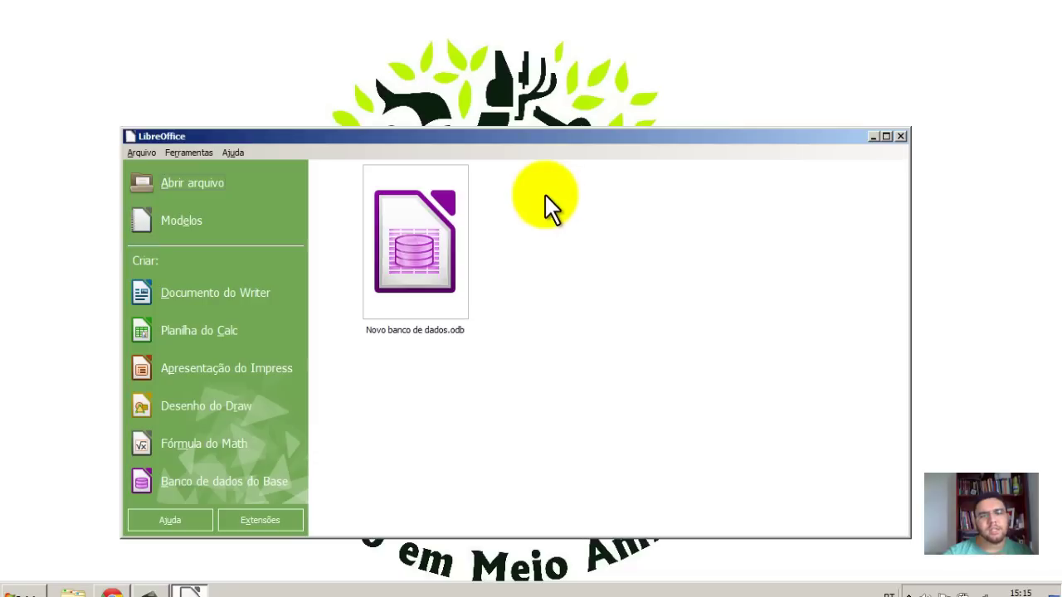
click(247, 299)
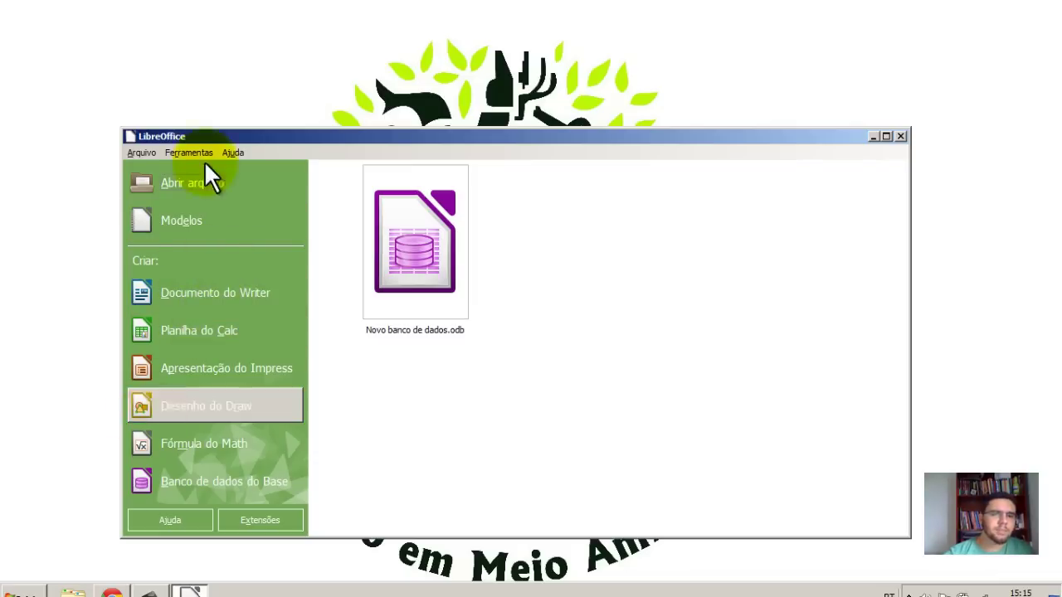
click(221, 288)
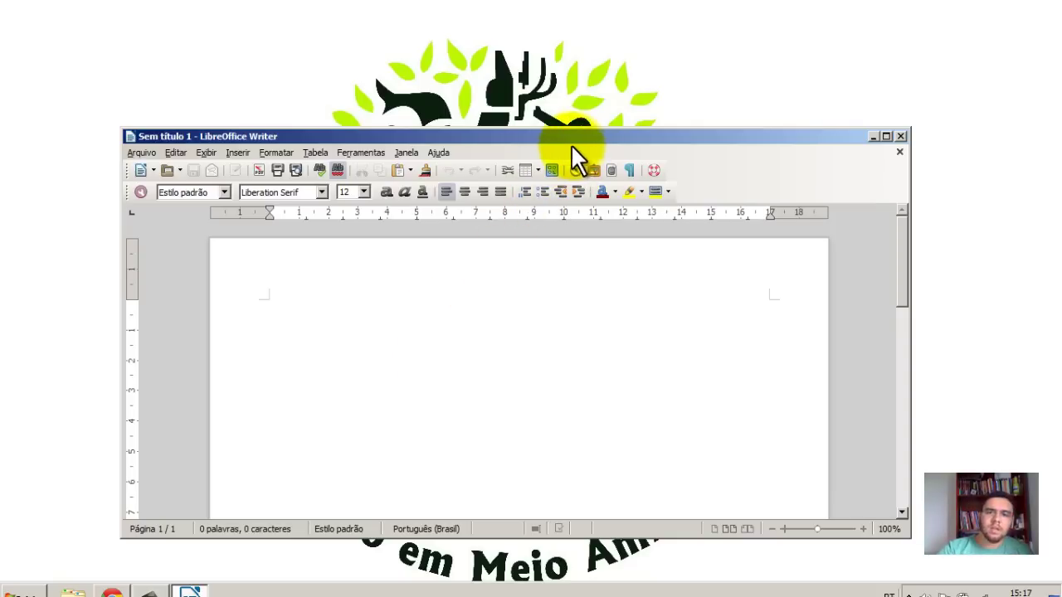
- Move the document window higher on the desktop, then minimise, restore and maximise it
drag(551, 132, 554, 81)
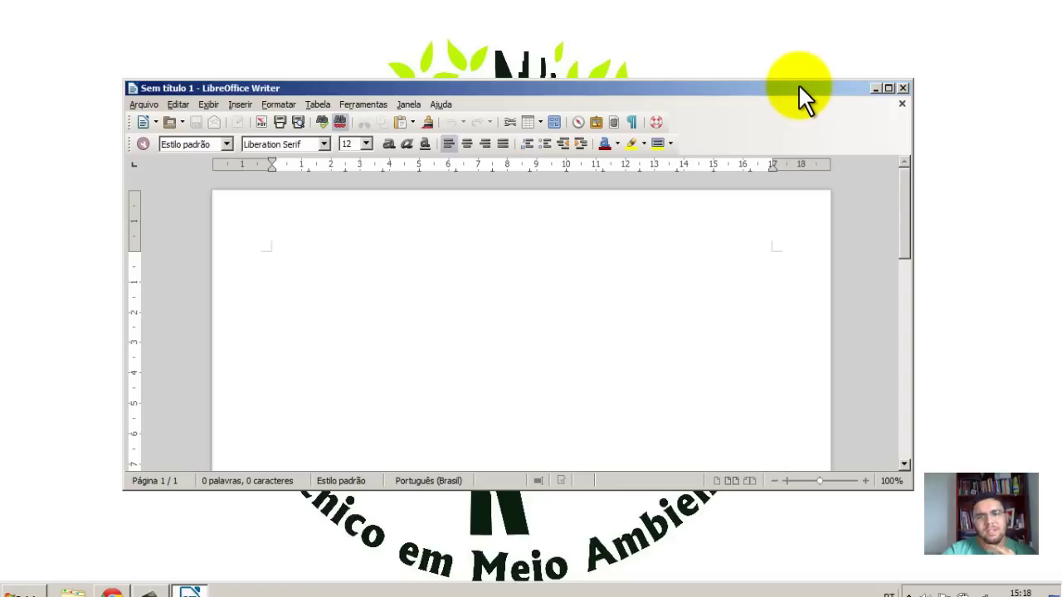
click(875, 87)
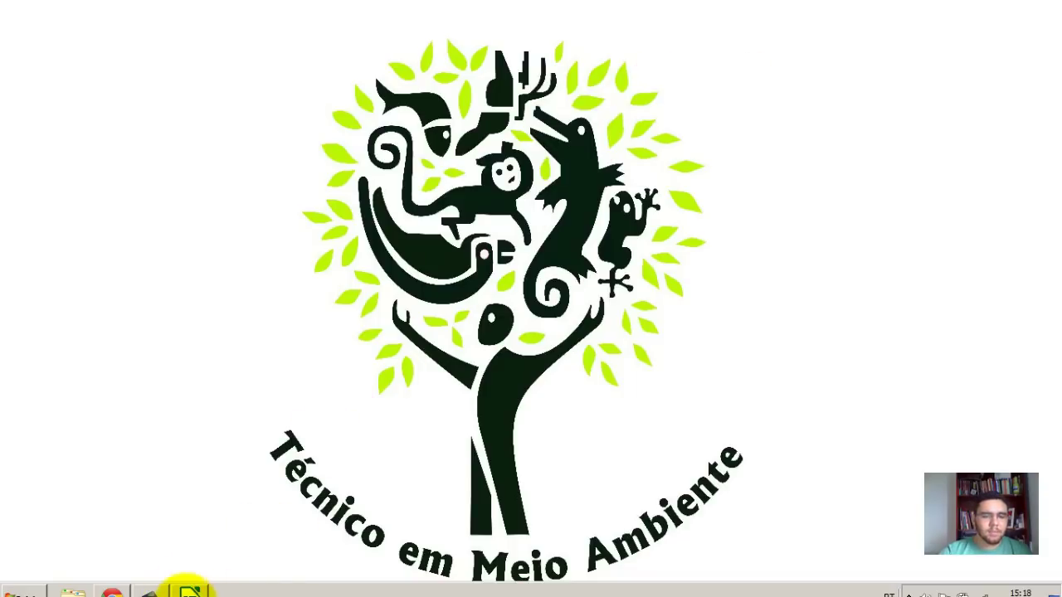
click(191, 590)
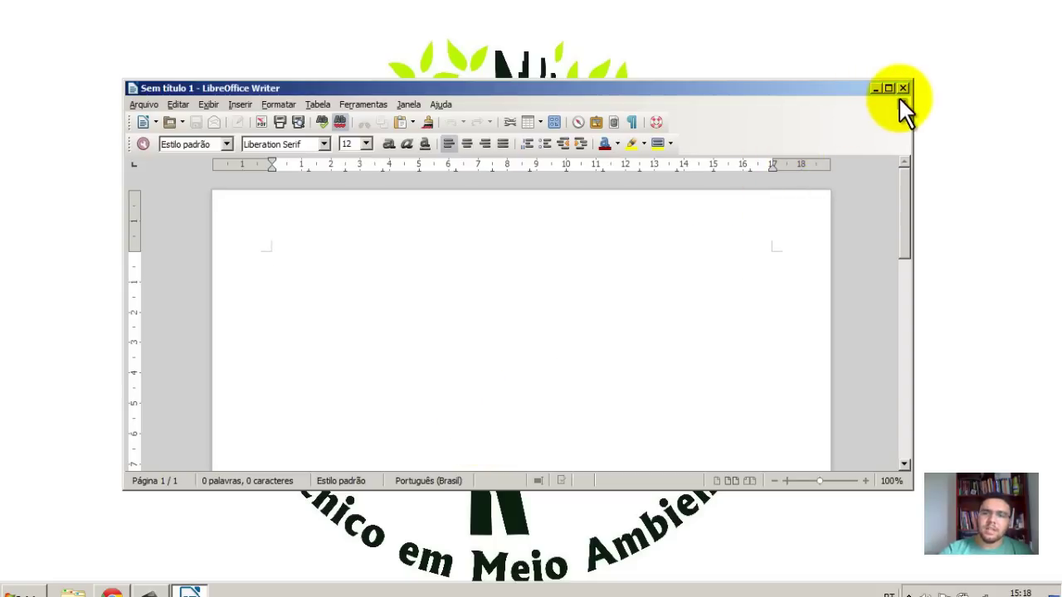
click(888, 88)
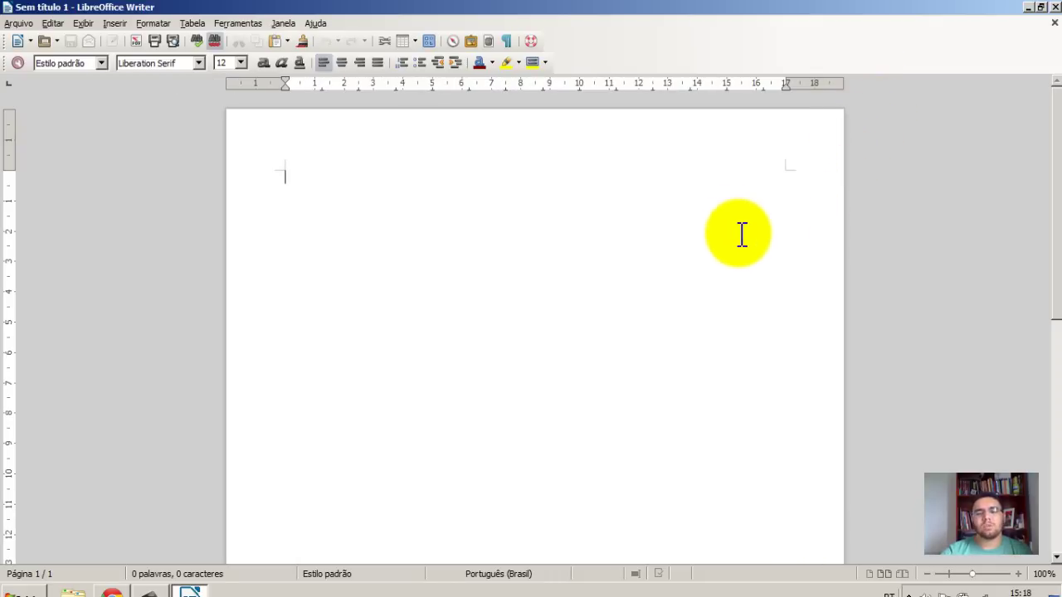
- Close the blank document and reopen LibreOffice Writer by searching the installed programs for "writer"
click(1055, 8)
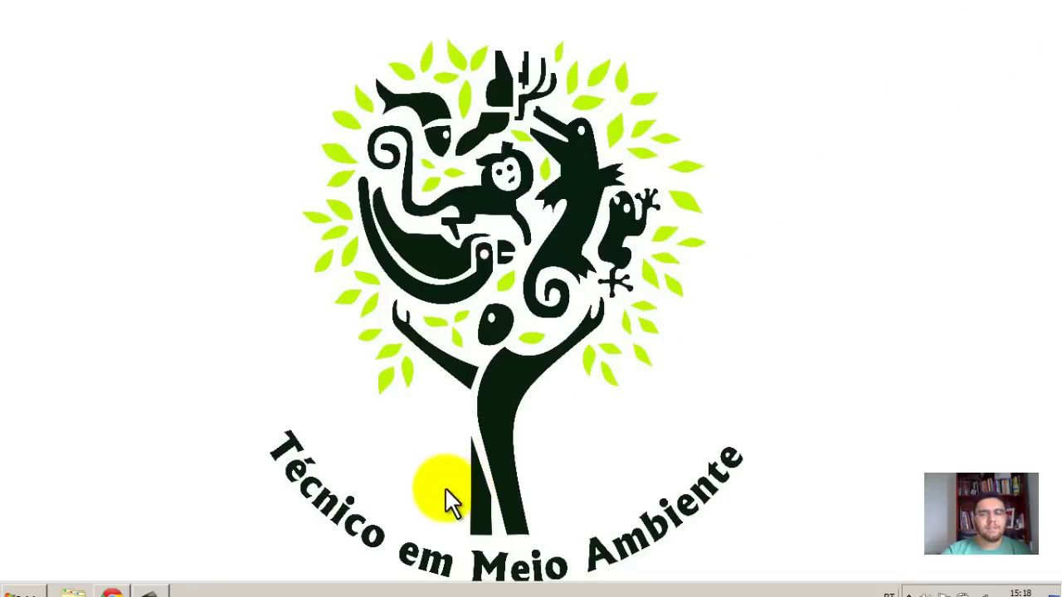
click(25, 589)
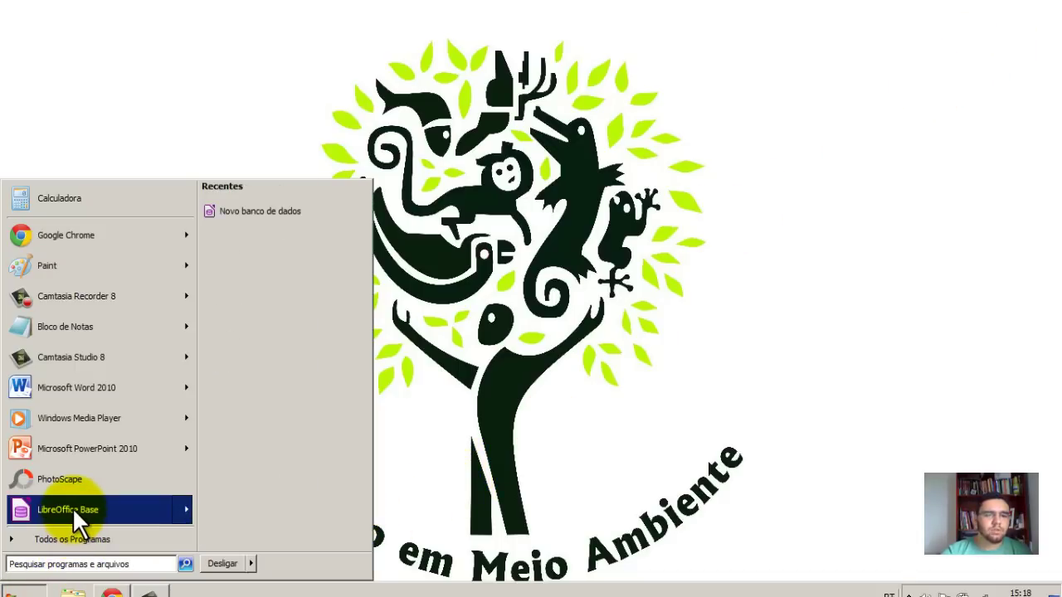
click(74, 561)
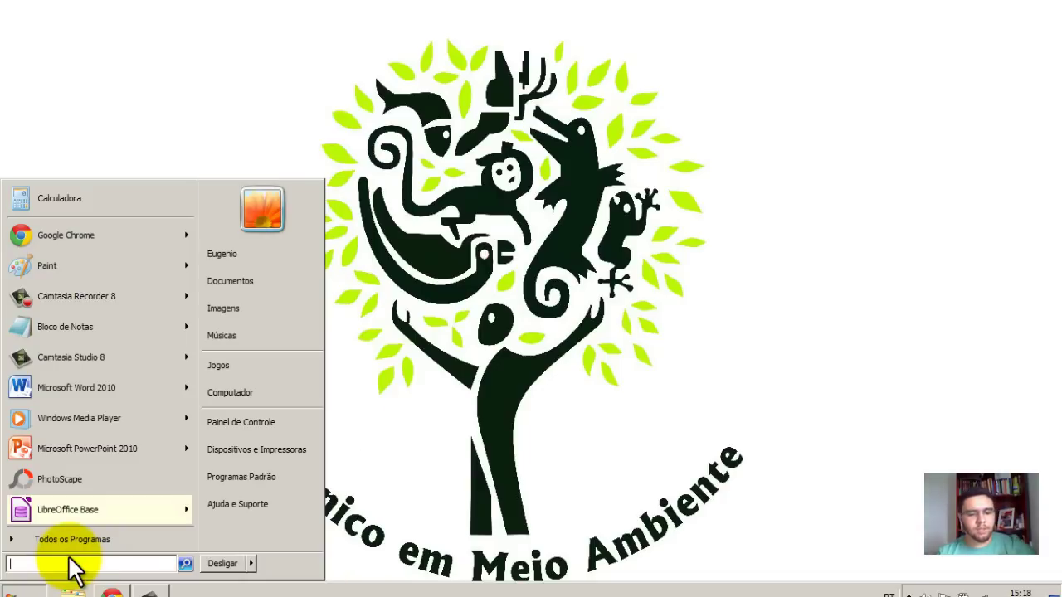
text(writer)
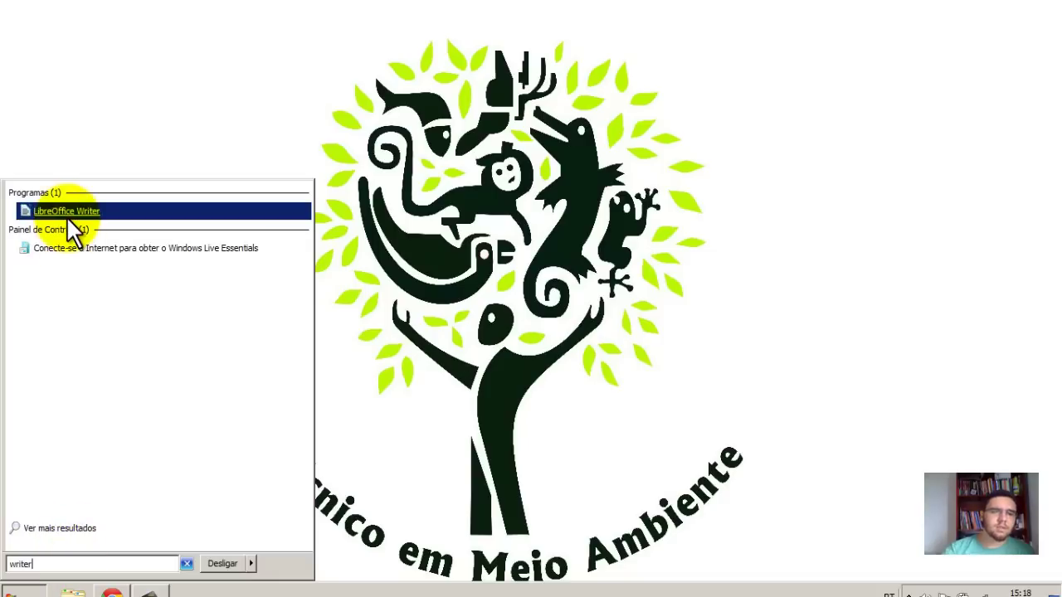
click(70, 212)
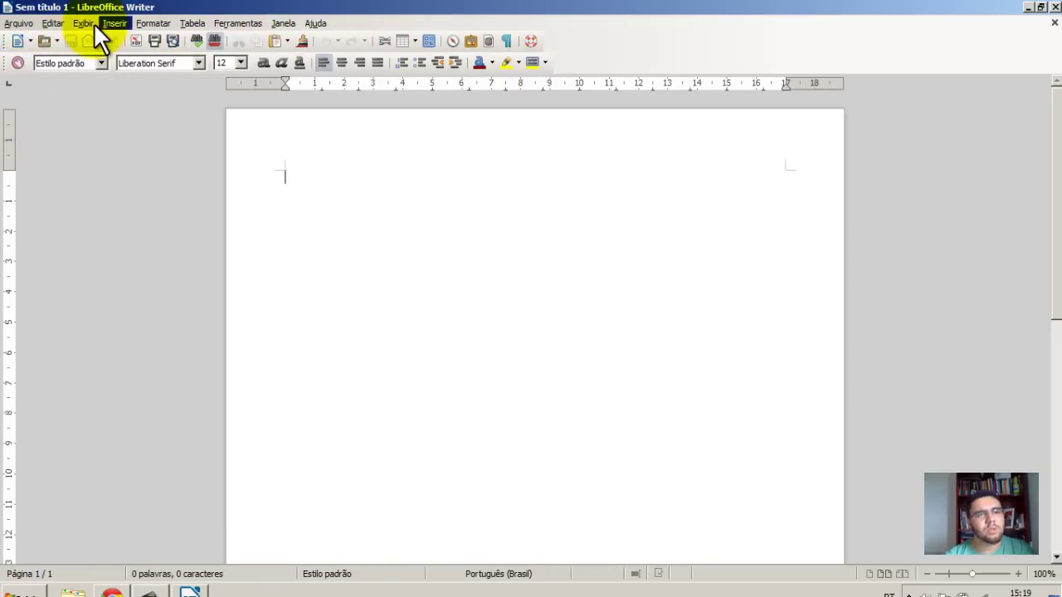
- Examine the commands Writer offers for files, inserting, formatting, tables, tools, windows and help
click(15, 26)
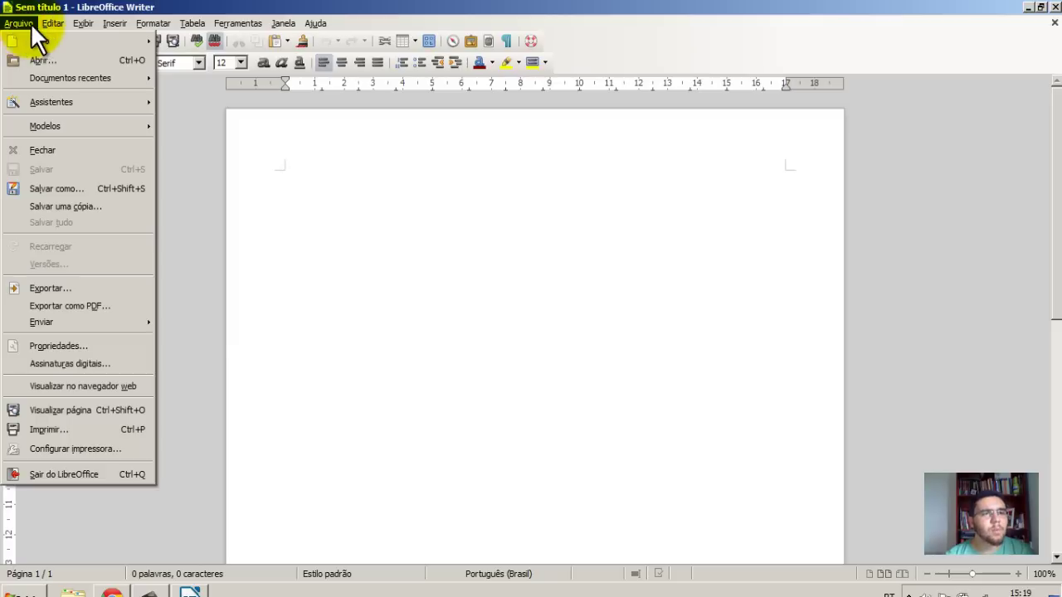
mouse_move(48, 27)
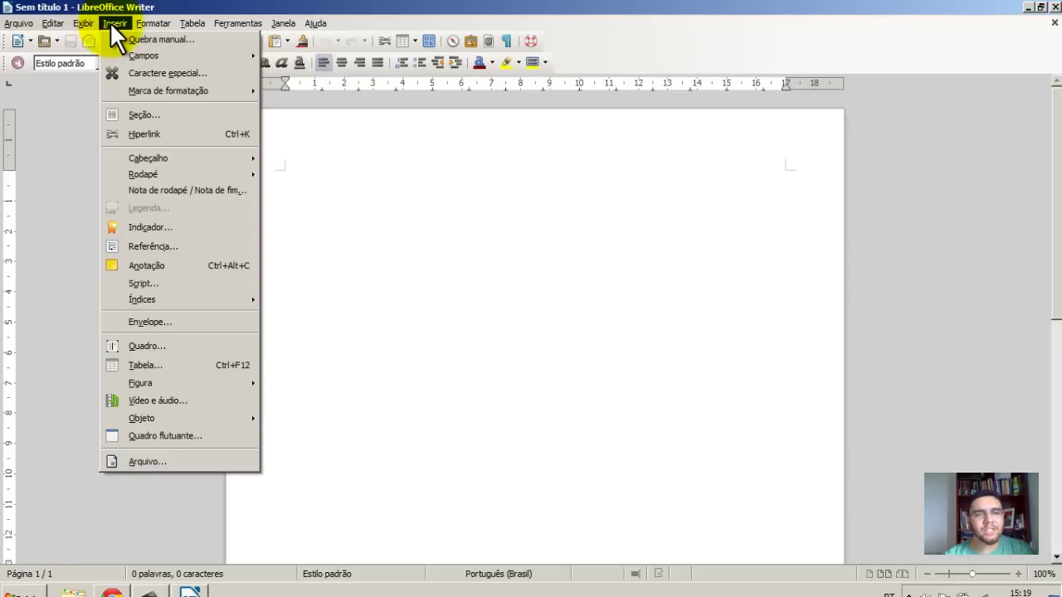
mouse_move(143, 22)
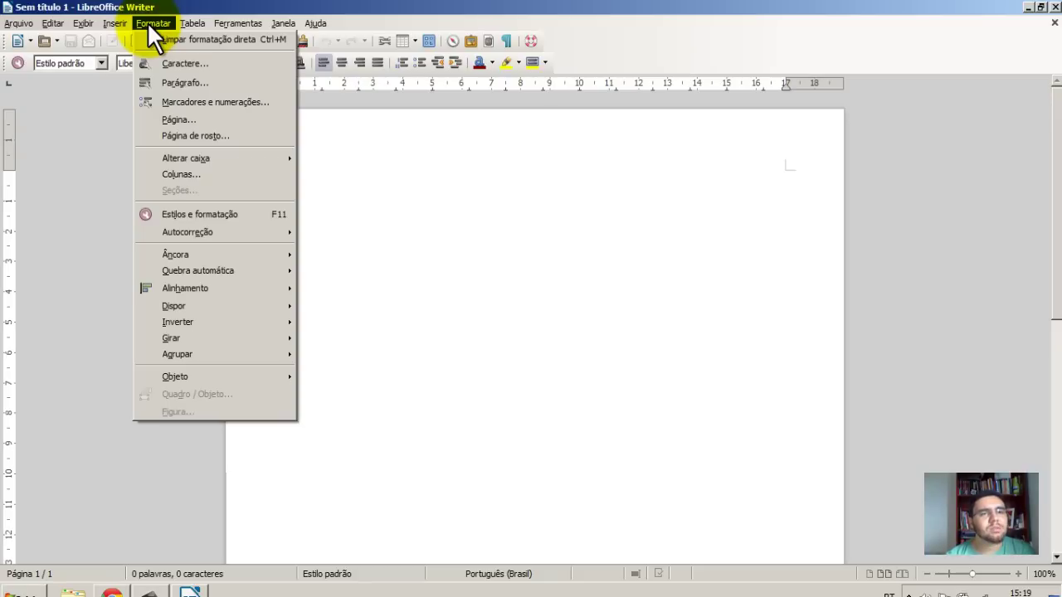
mouse_move(189, 26)
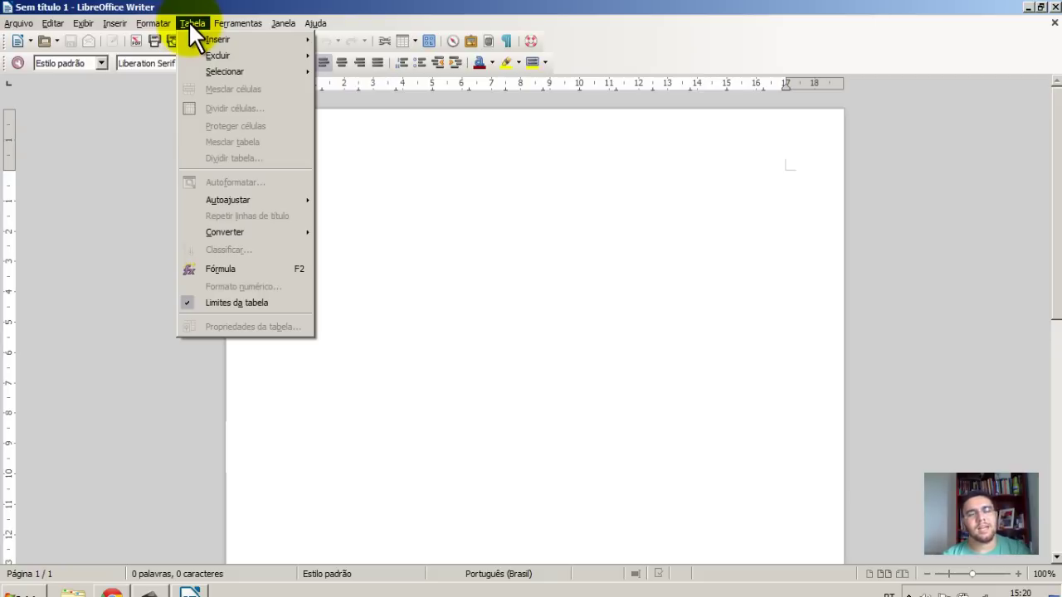
mouse_move(235, 27)
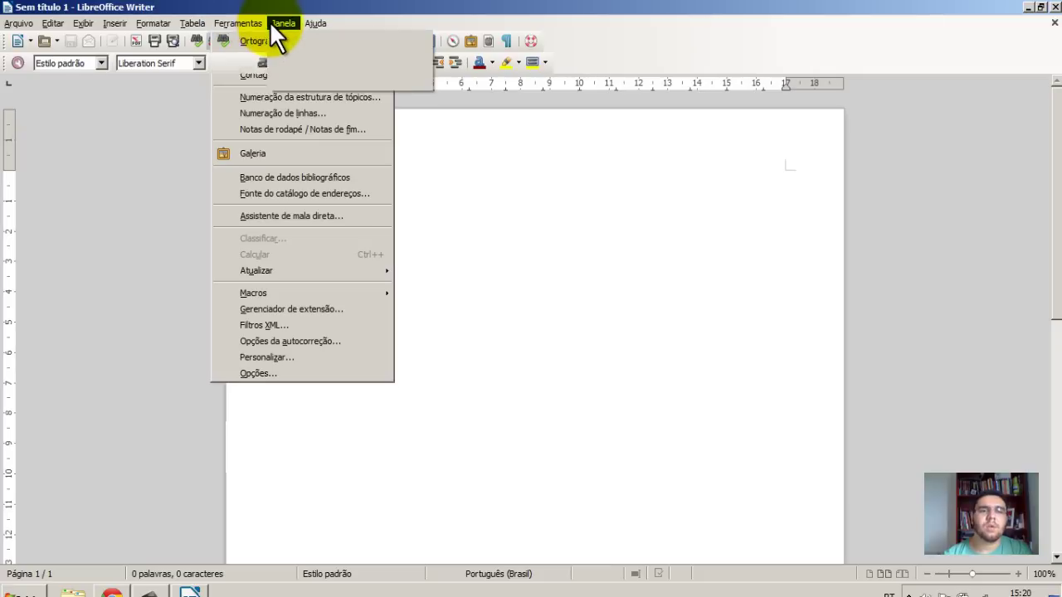
mouse_move(275, 25)
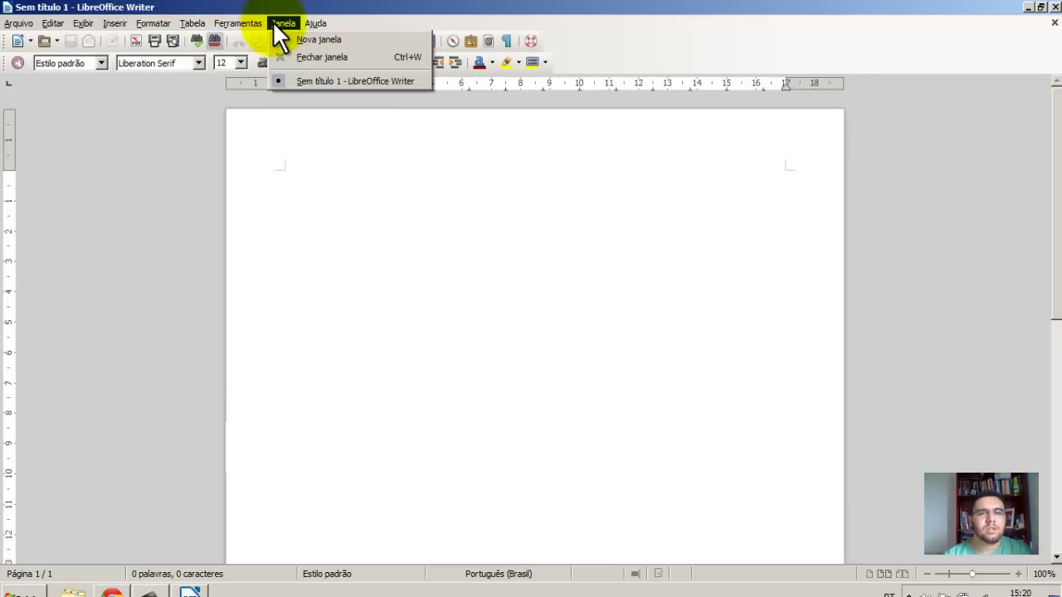
mouse_move(315, 25)
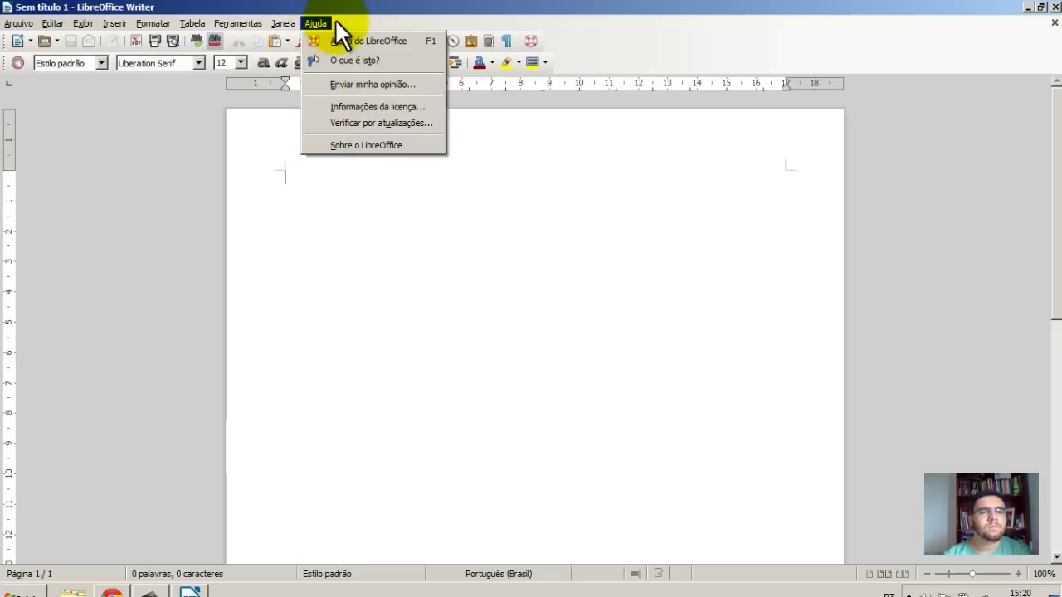
click(389, 20)
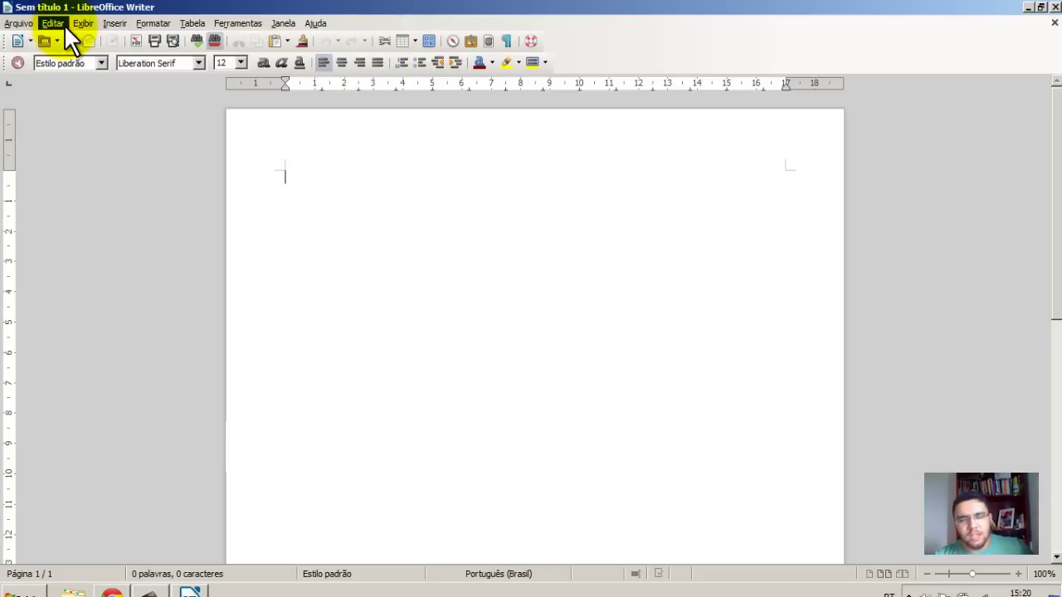
click(15, 23)
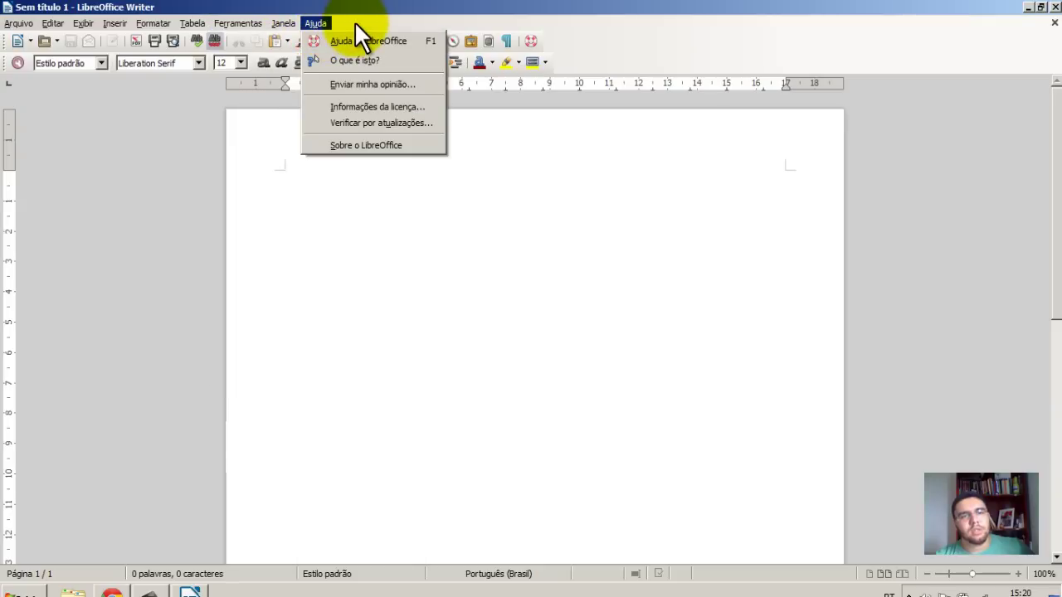
click(354, 21)
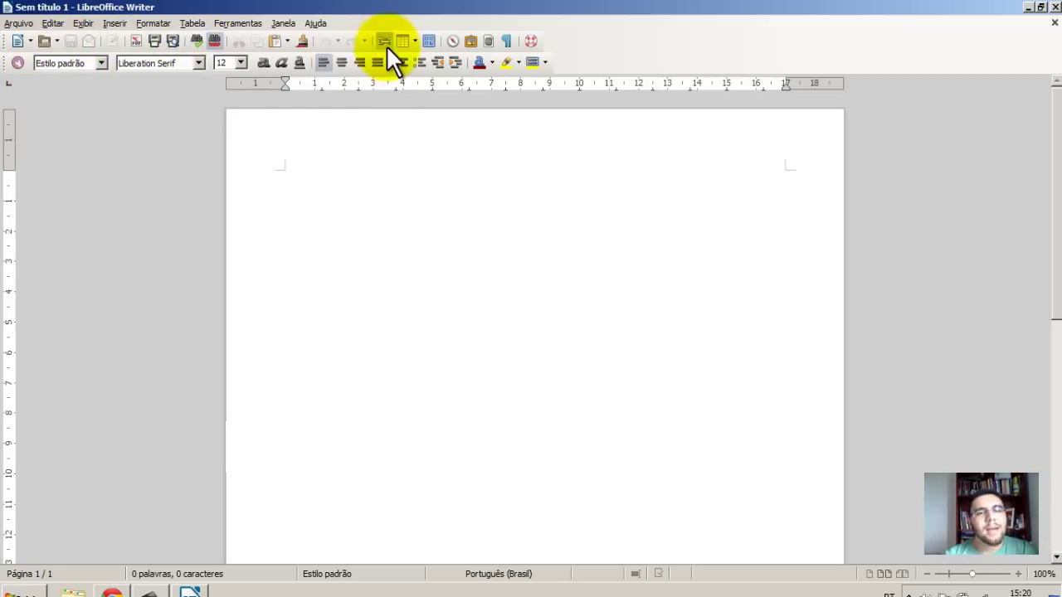
click(18, 23)
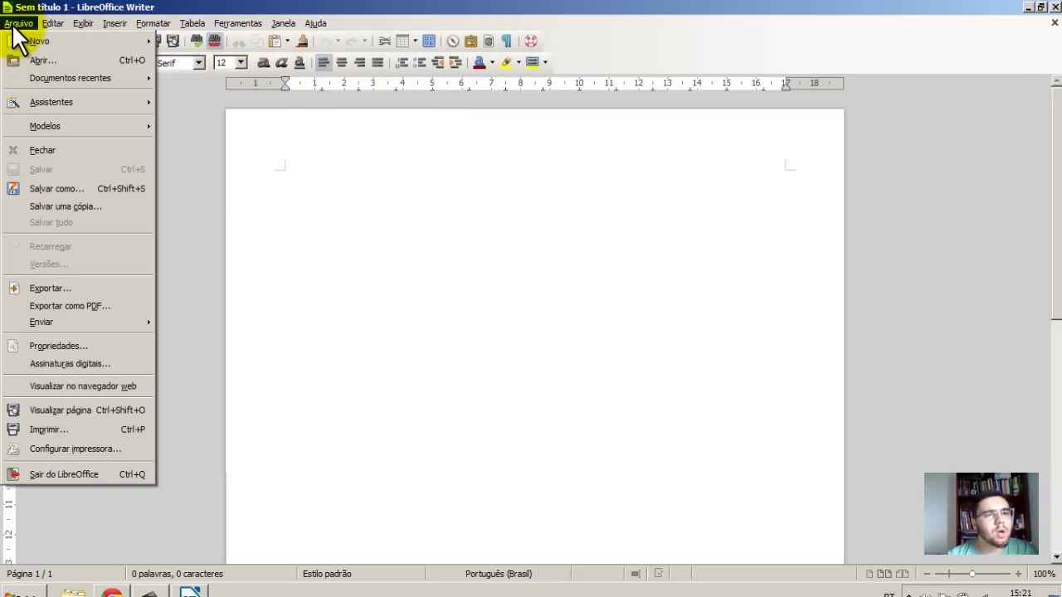
click(602, 43)
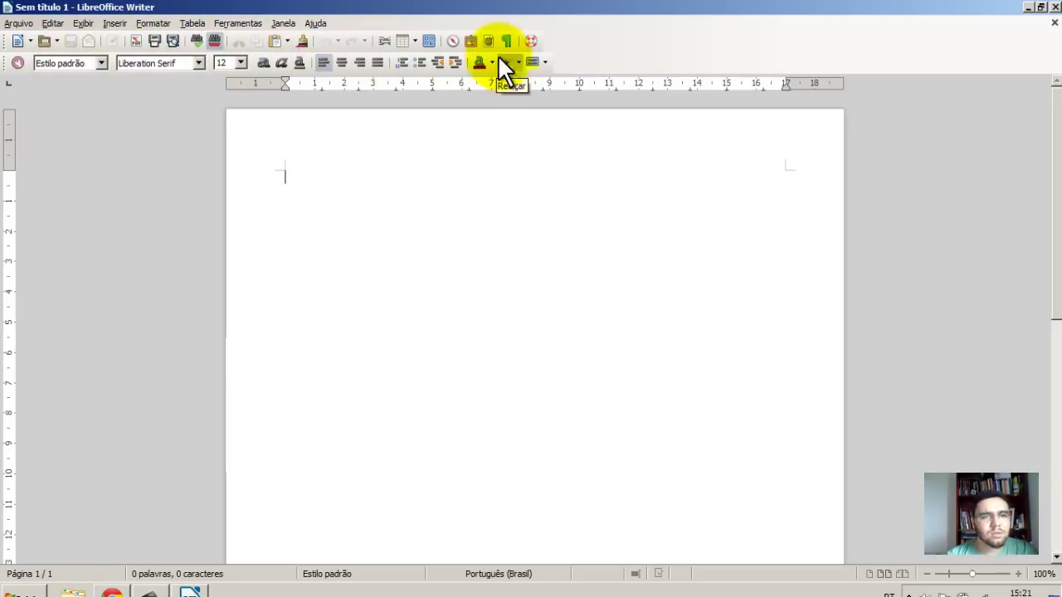
click(18, 24)
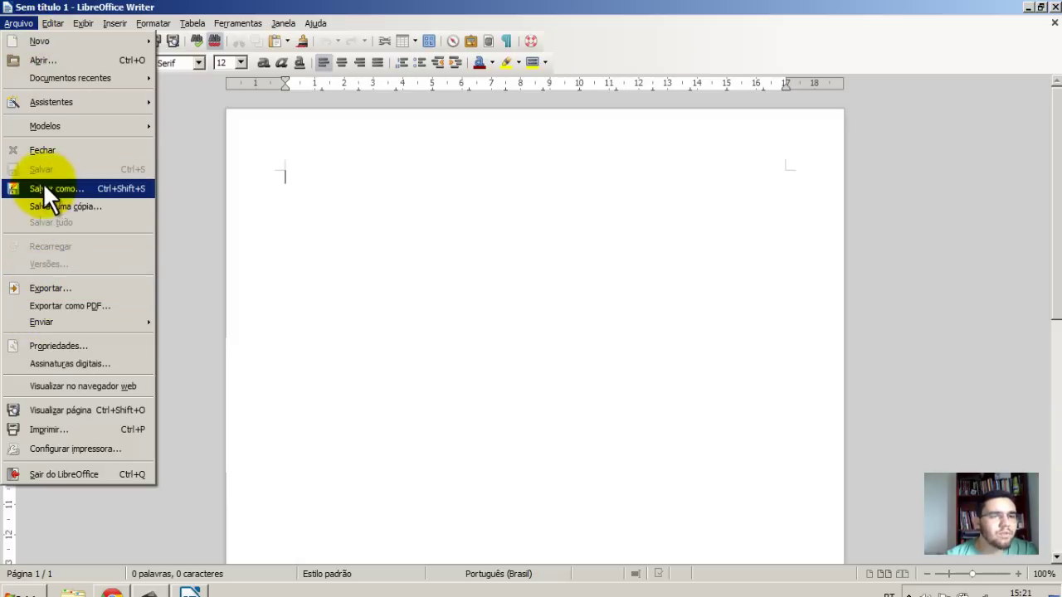
click(184, 11)
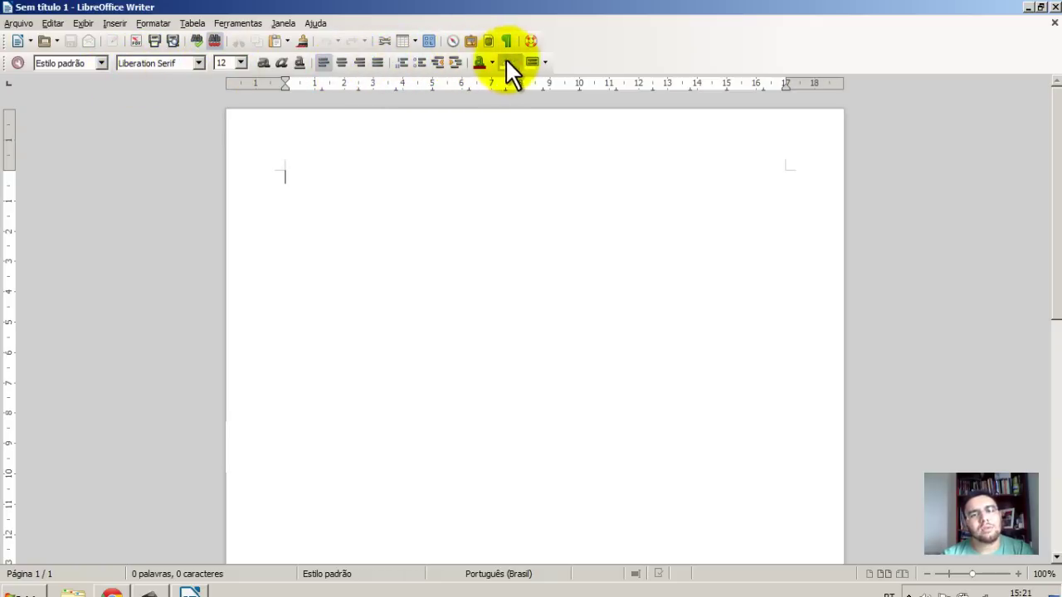
- Inspect the available font names and font sizes without choosing different ones
click(200, 64)
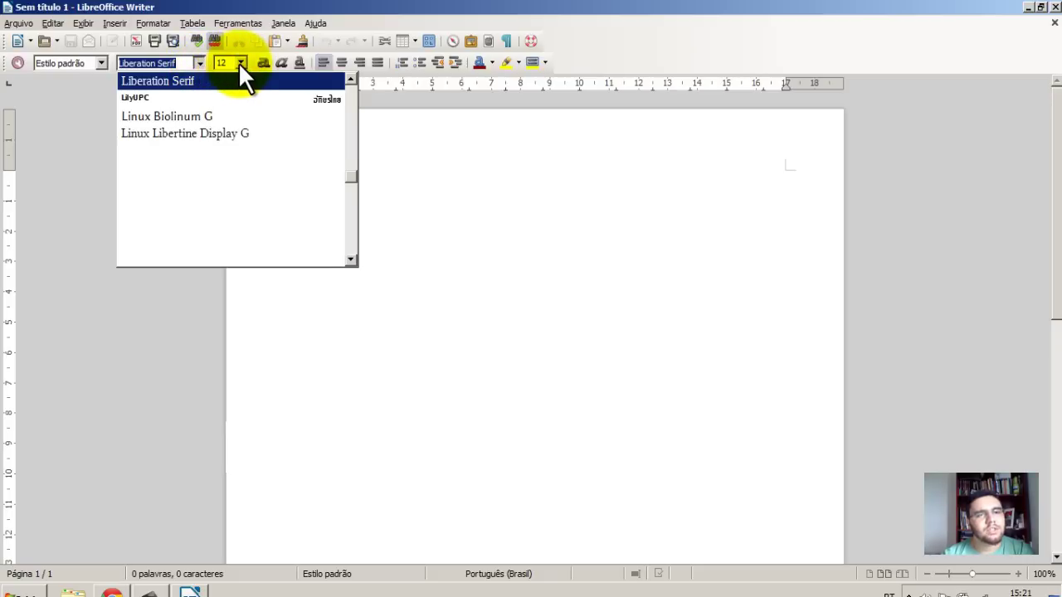
click(240, 63)
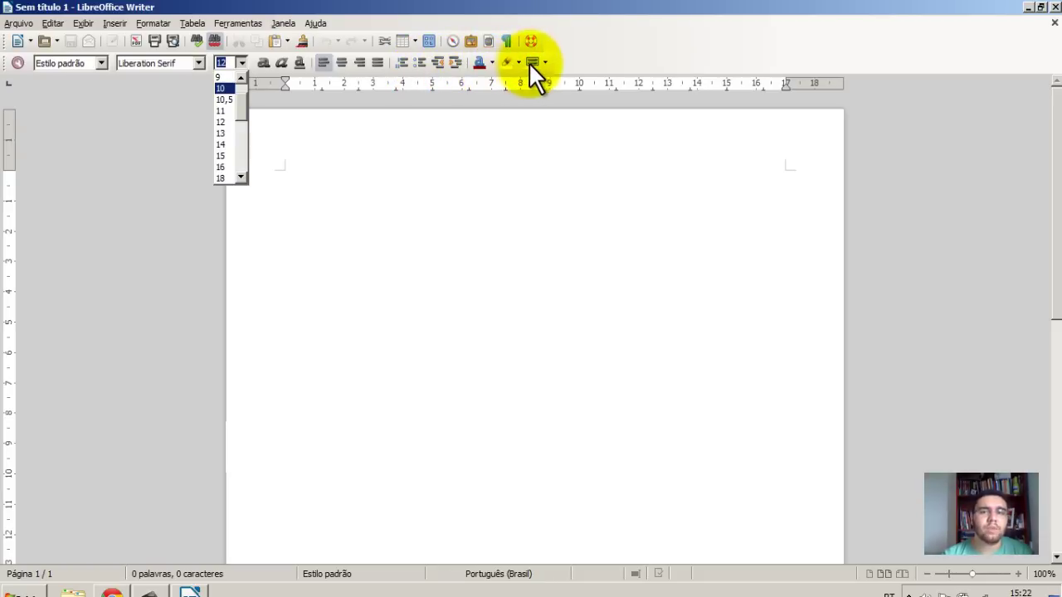
click(556, 40)
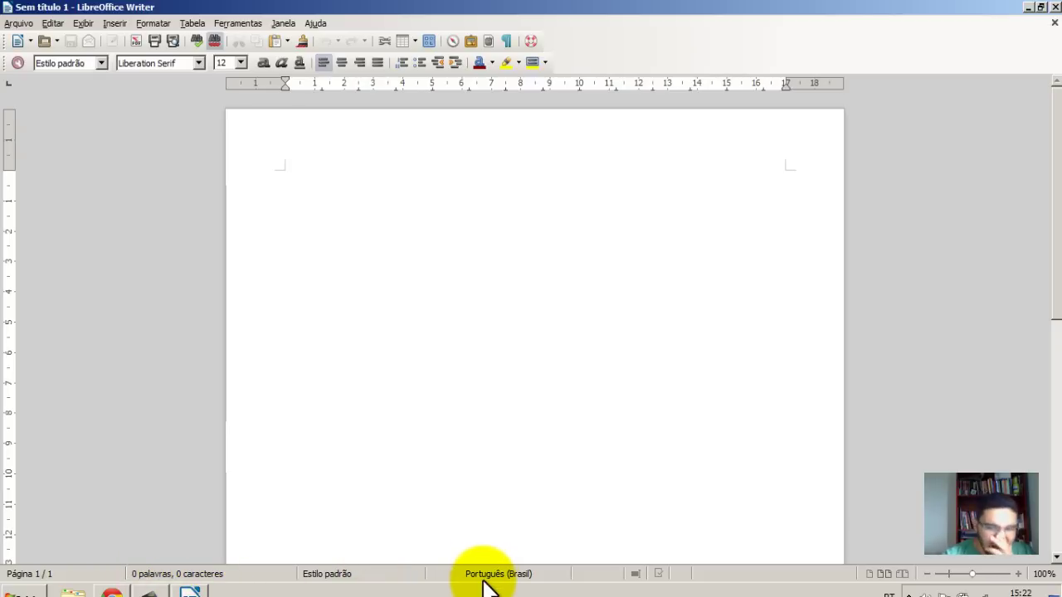
- Zoom the page out to 84% and return it to 100%
click(981, 576)
mouse_move(983, 576)
mouse_down()
mouse_move(953, 576)
mouse_move(966, 576)
mouse_up()
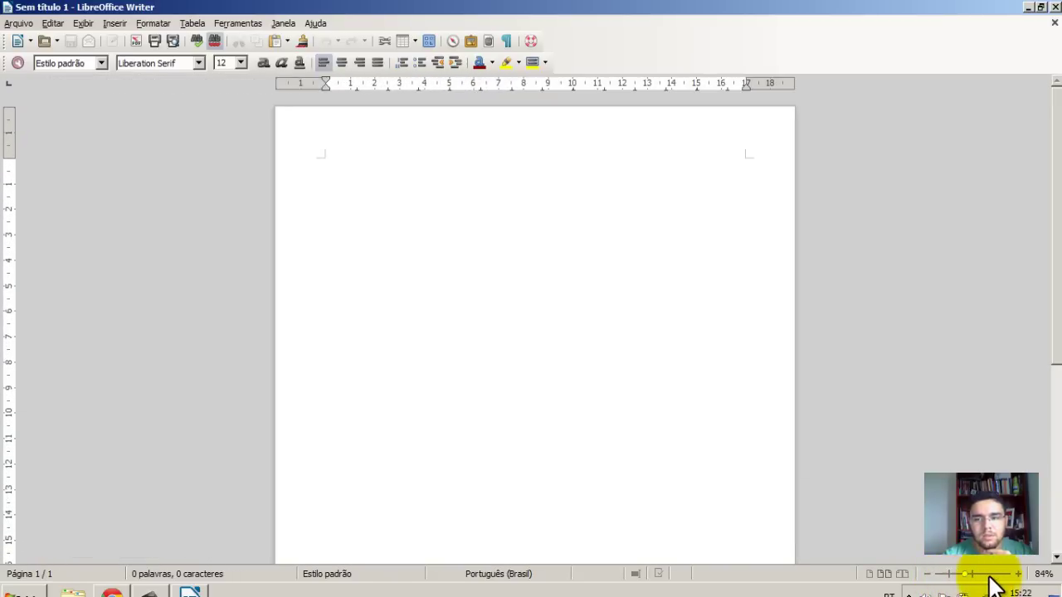
click(1018, 578)
click(1019, 579)
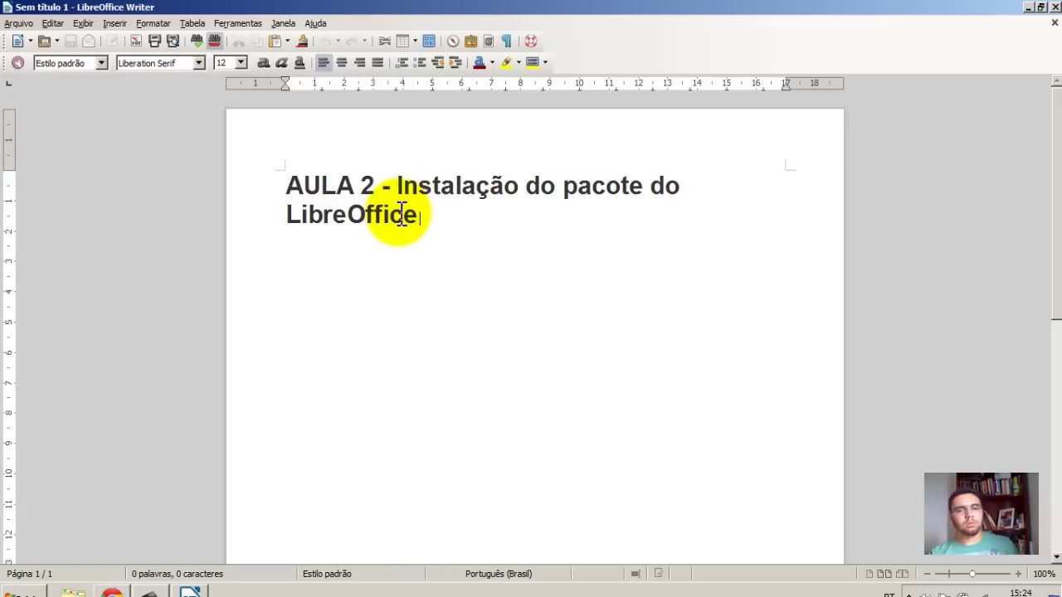
- Try centring the title "AULA 2 - Instalação do pacote do LibreOffice" and align it left again
double_click(370, 224)
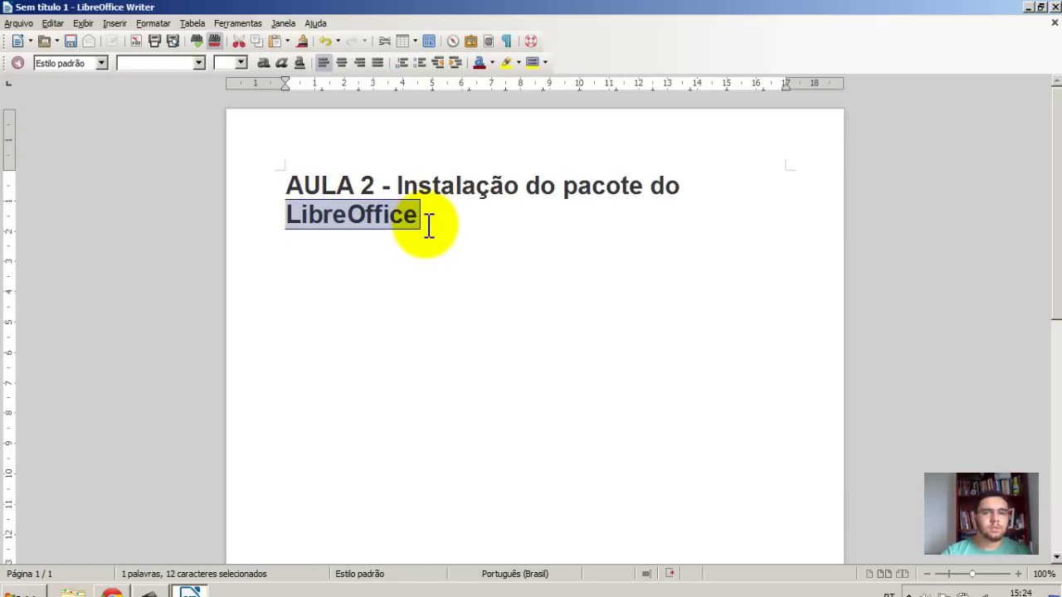
click(422, 220)
drag(422, 221, 285, 185)
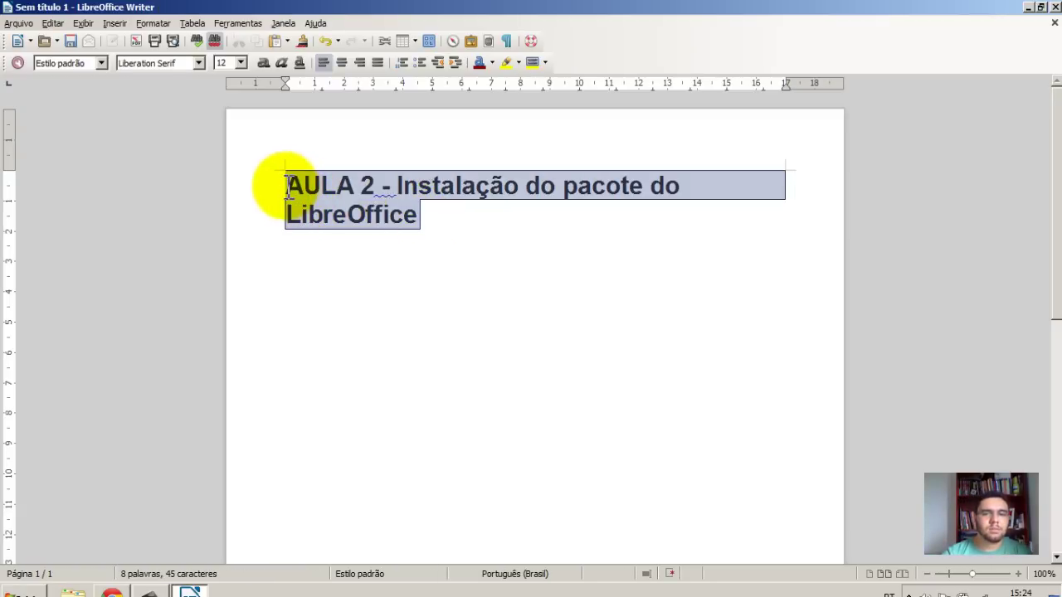
click(340, 61)
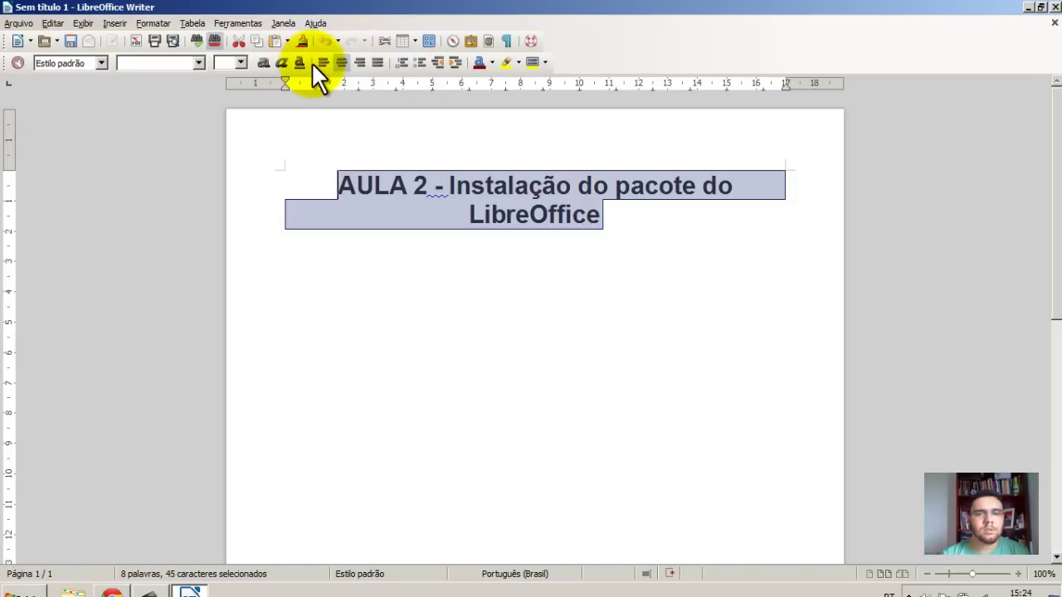
click(322, 62)
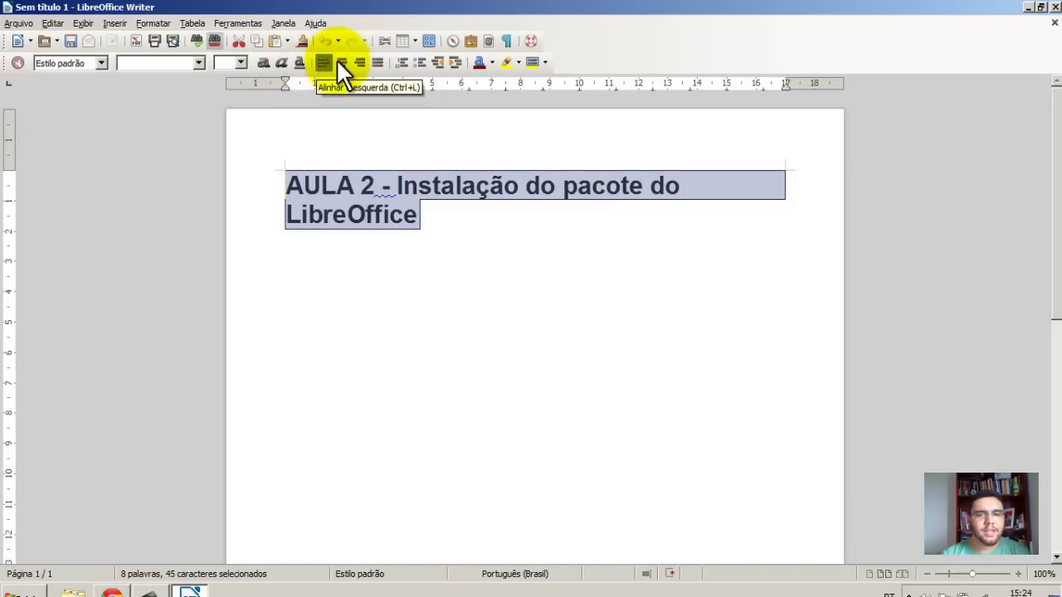
- Try right, left and justified alignment on the selected lesson title, and leave it centred
click(365, 62)
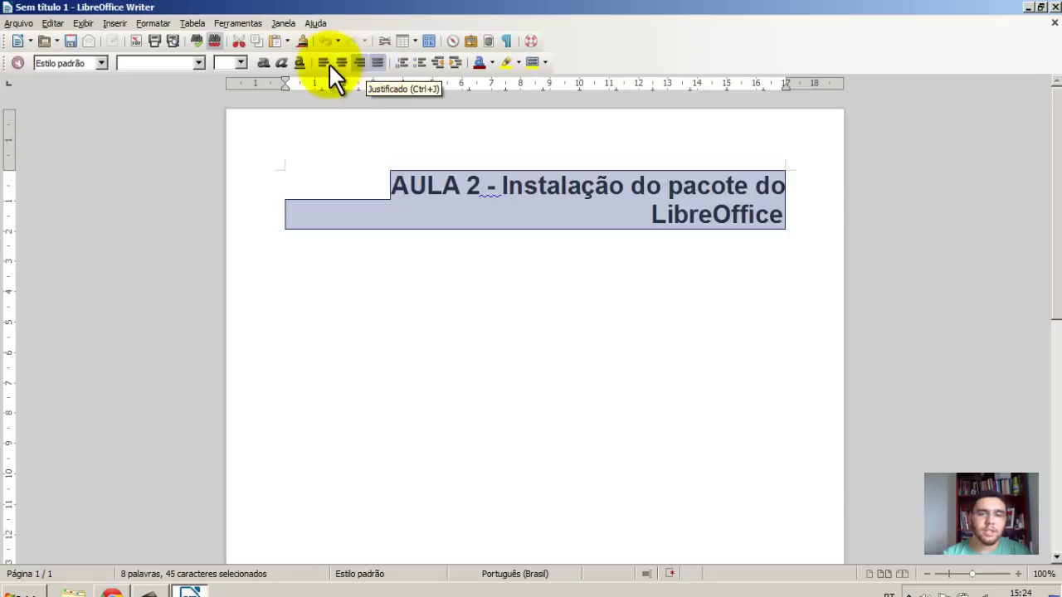
click(323, 63)
click(374, 65)
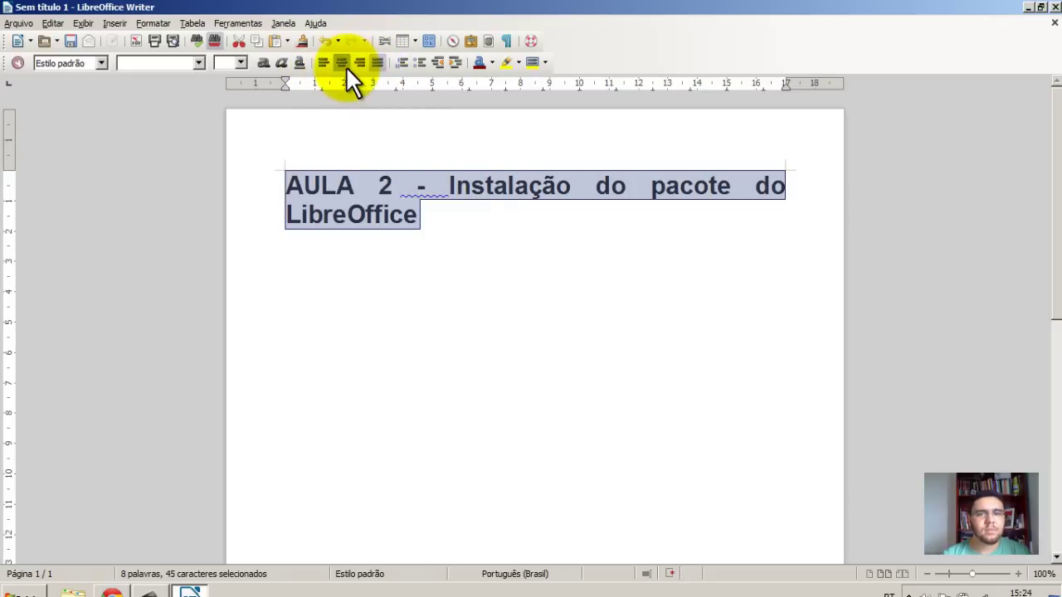
click(344, 65)
- Set the selected title's font to Arial and remove its bold formatting
click(199, 63)
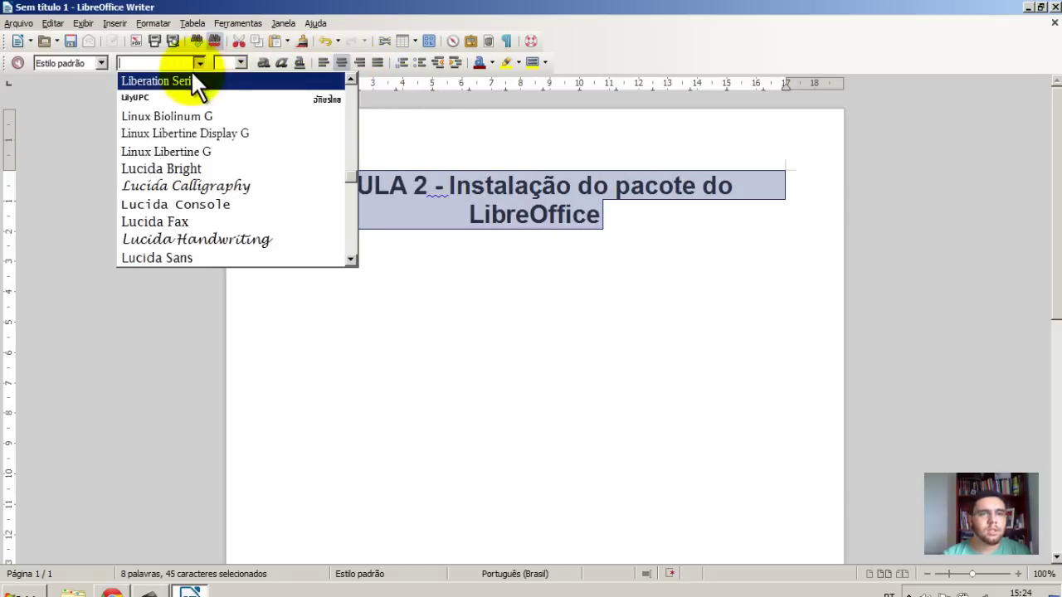
scroll(189, 129, up, 3)
scroll(188, 138, up, 3)
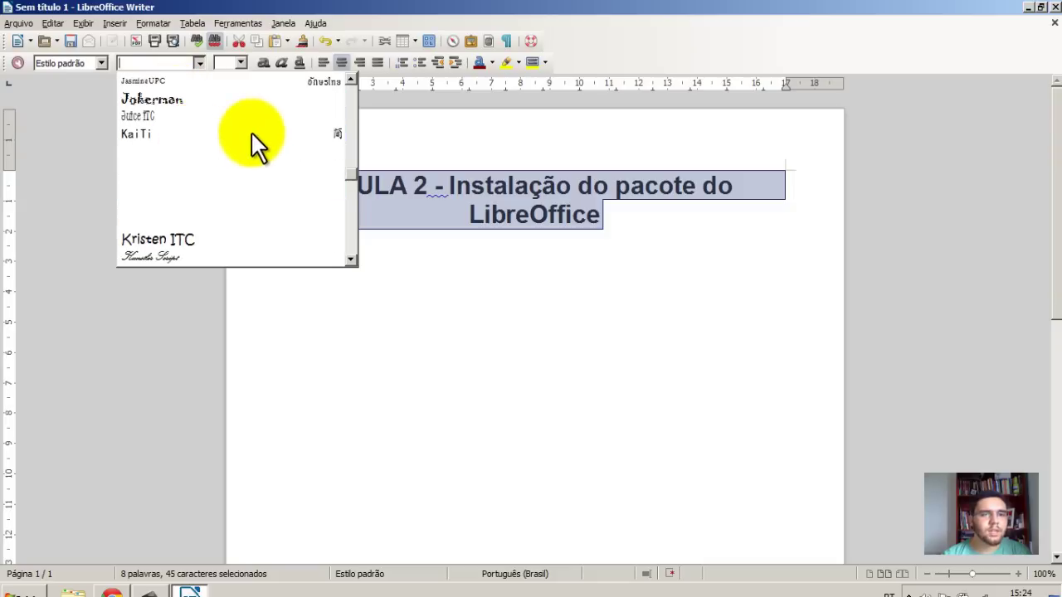
drag(348, 164, 348, 77)
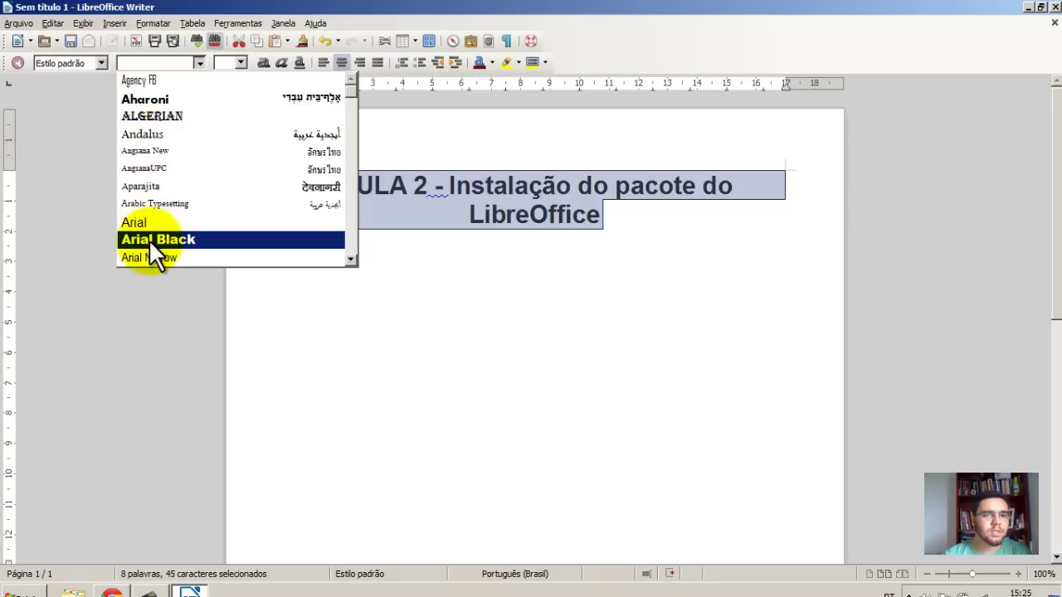
scroll(145, 221, down, 2)
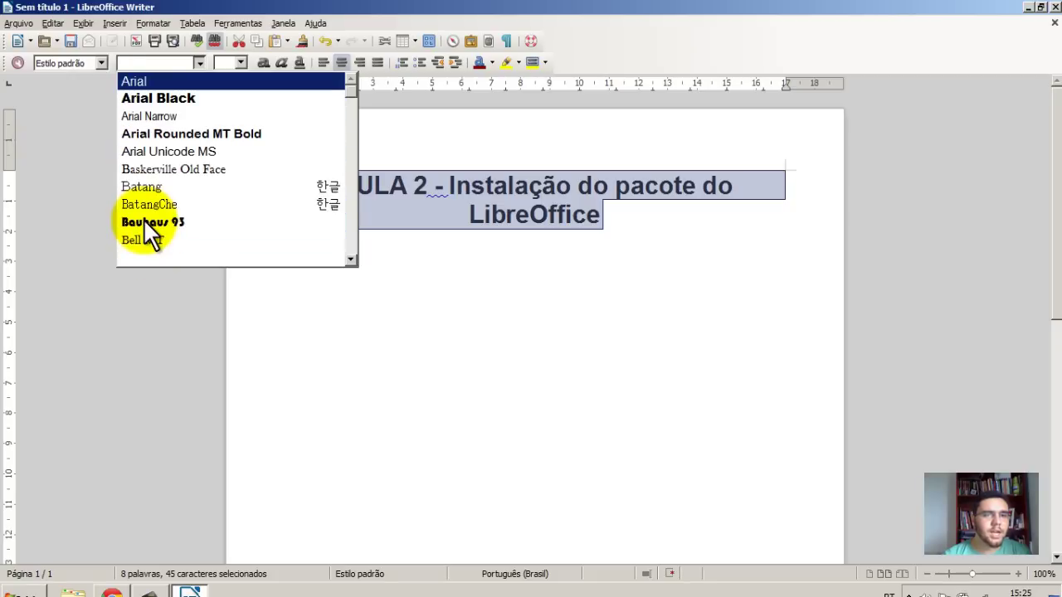
key(Return)
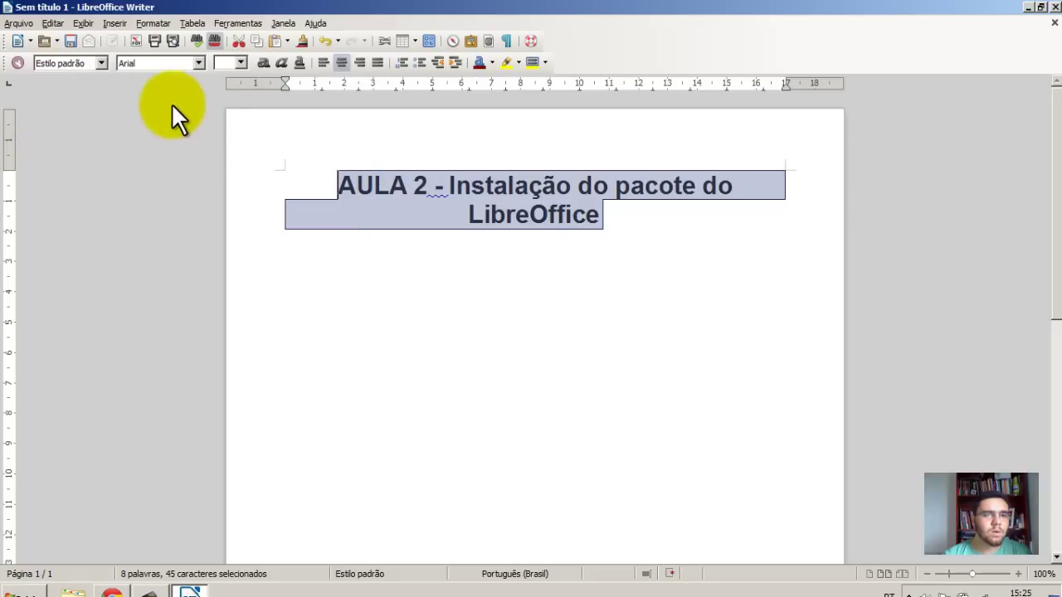
click(269, 63)
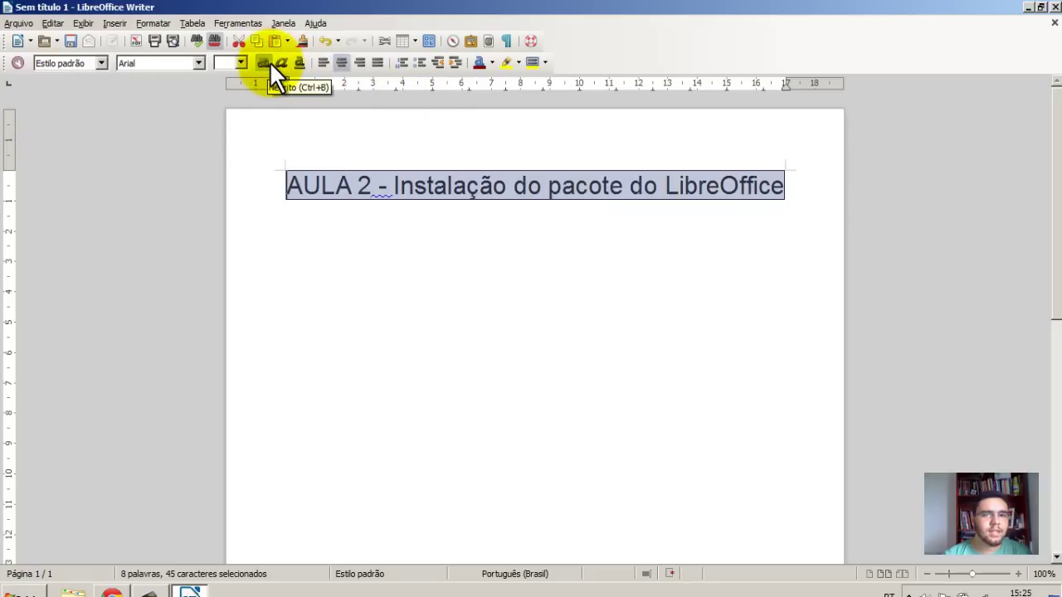
- Try italic, underline and bold on the title, switching each one off again
click(281, 63)
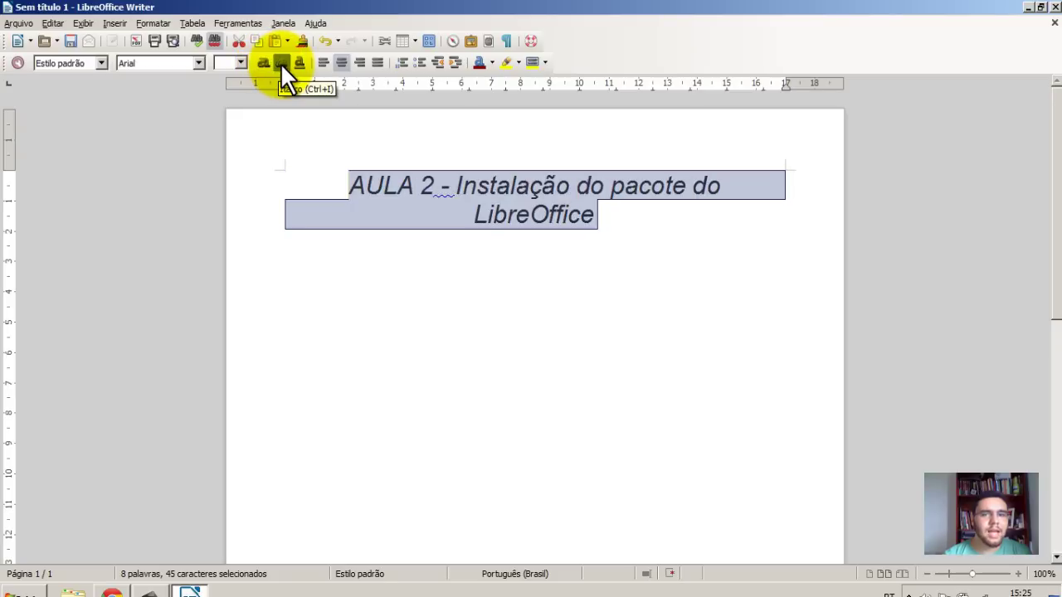
click(281, 63)
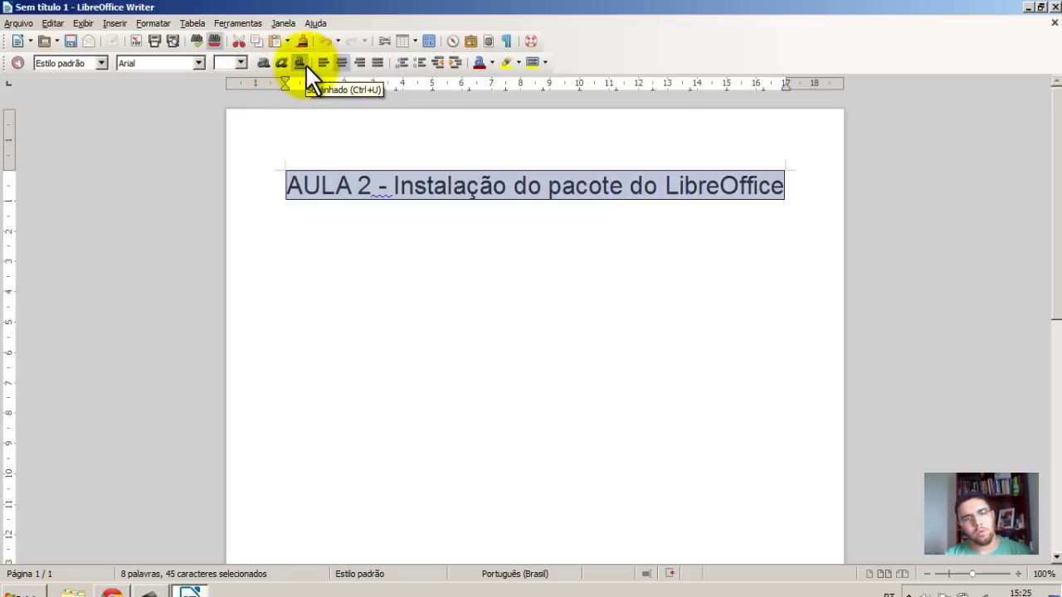
click(304, 64)
click(304, 64)
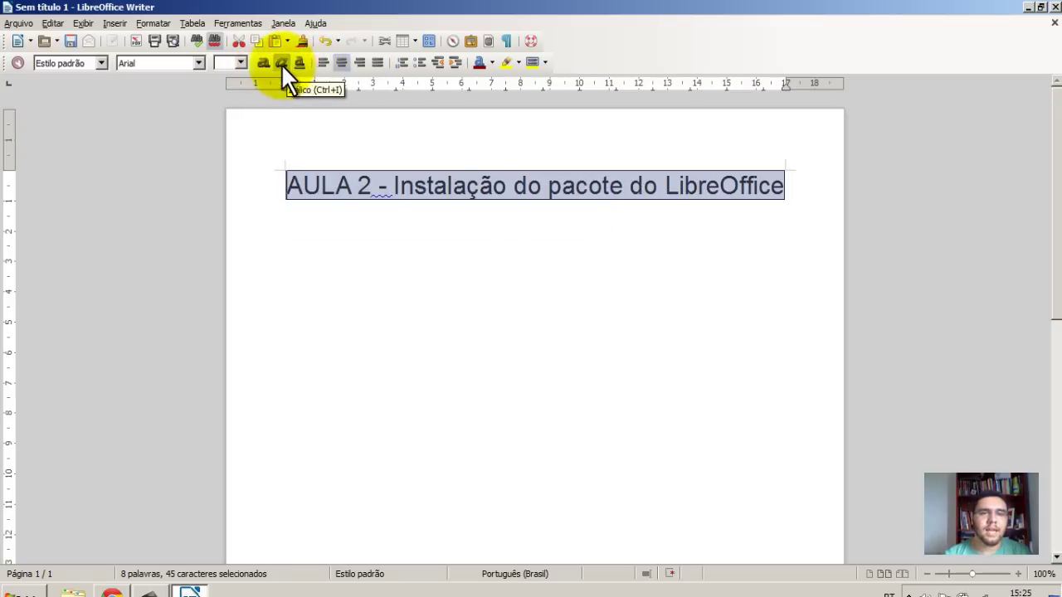
click(263, 63)
click(263, 63)
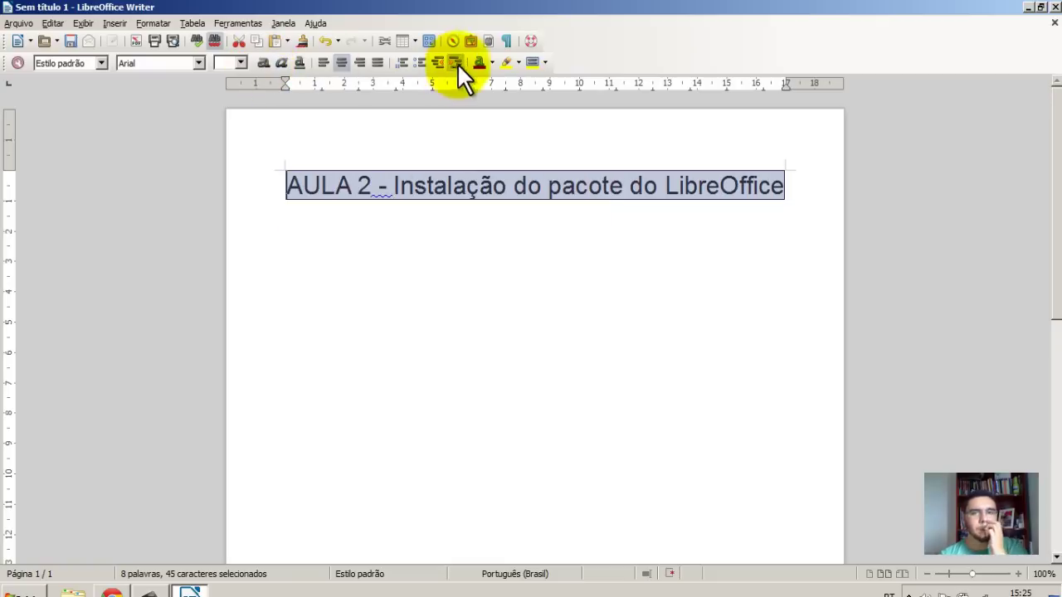
- Try red as the title's font colour and set it back to black
click(490, 63)
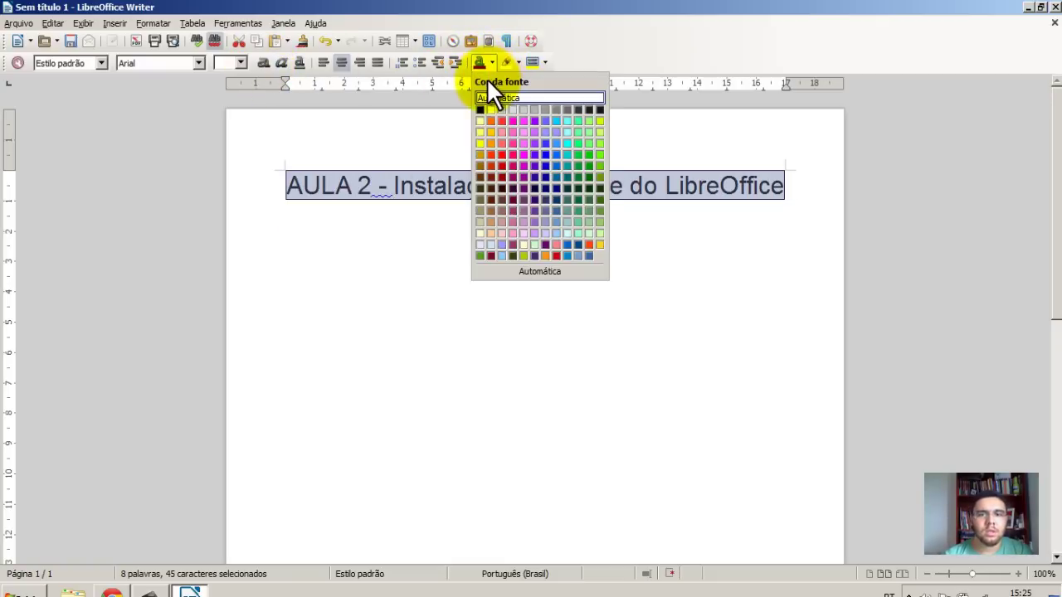
click(500, 120)
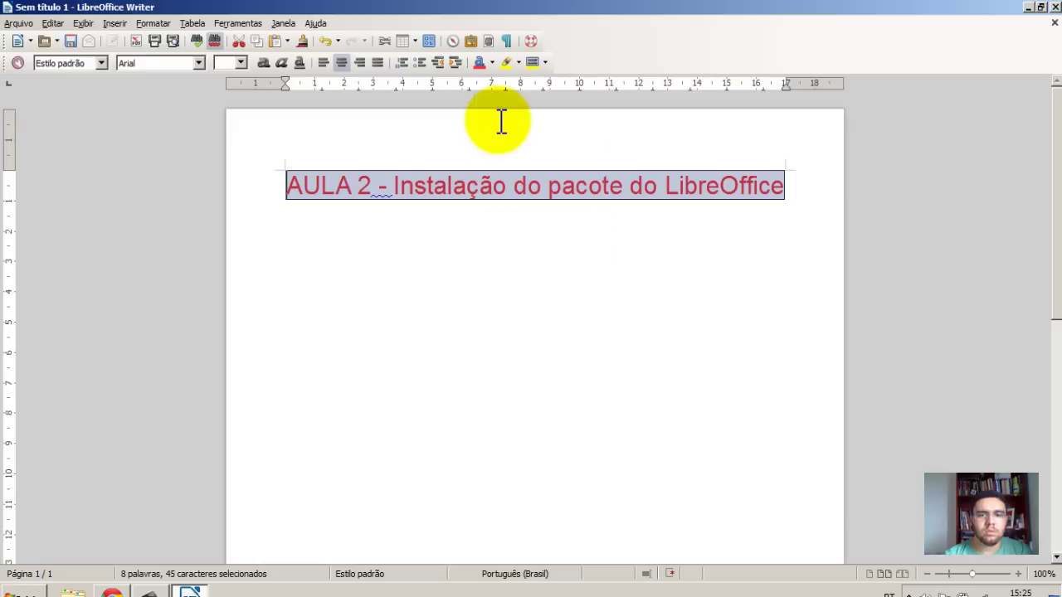
click(491, 63)
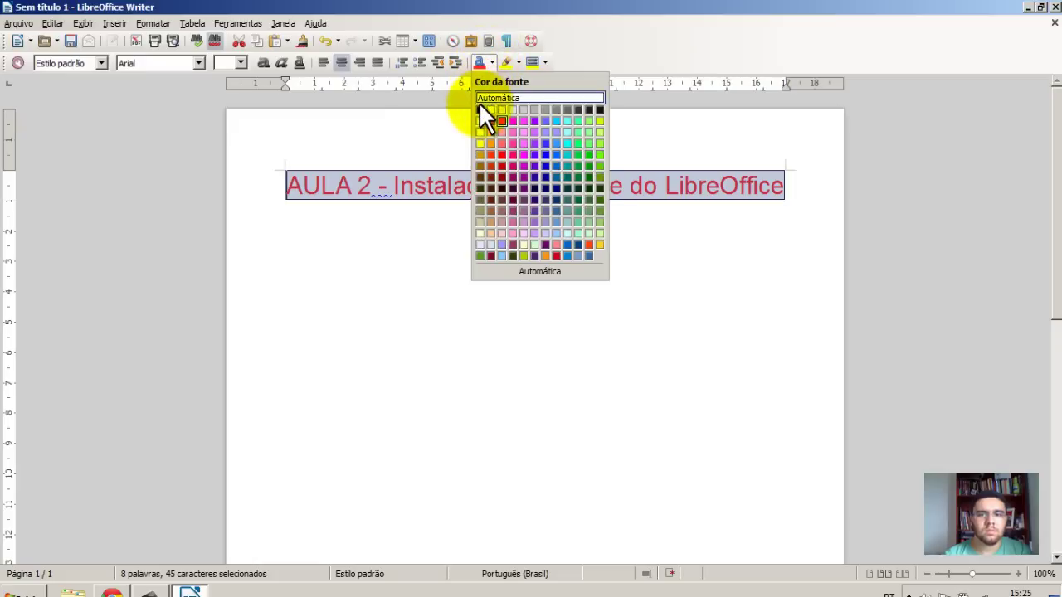
click(479, 101)
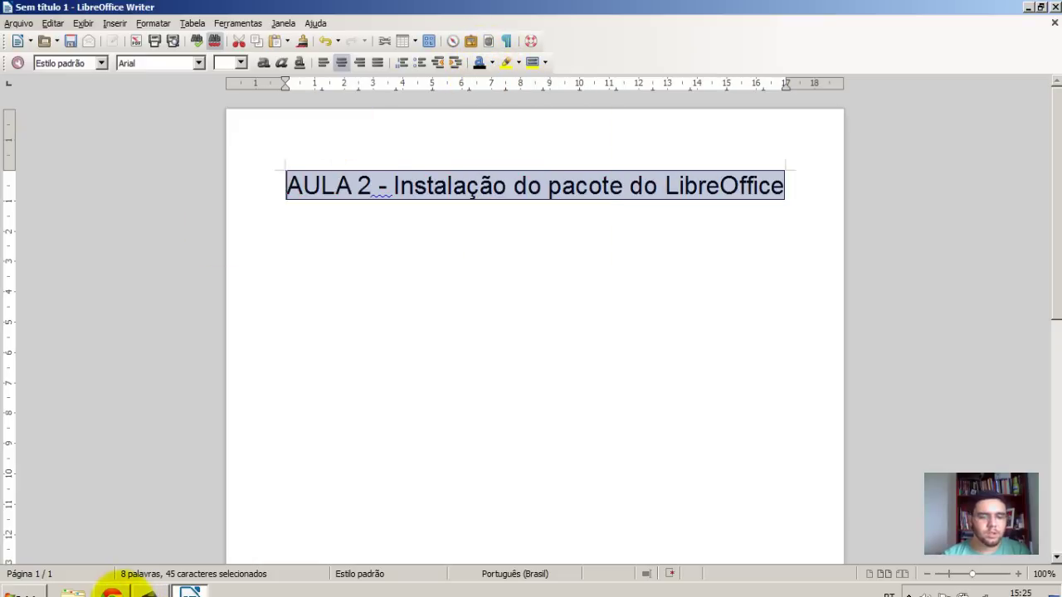
- Switch to Chrome, copy the selected heading "Estratégias em um Novo Paradigma Globalizado" with its first six paragraphs, and return to Writer
mouse_move(112, 592)
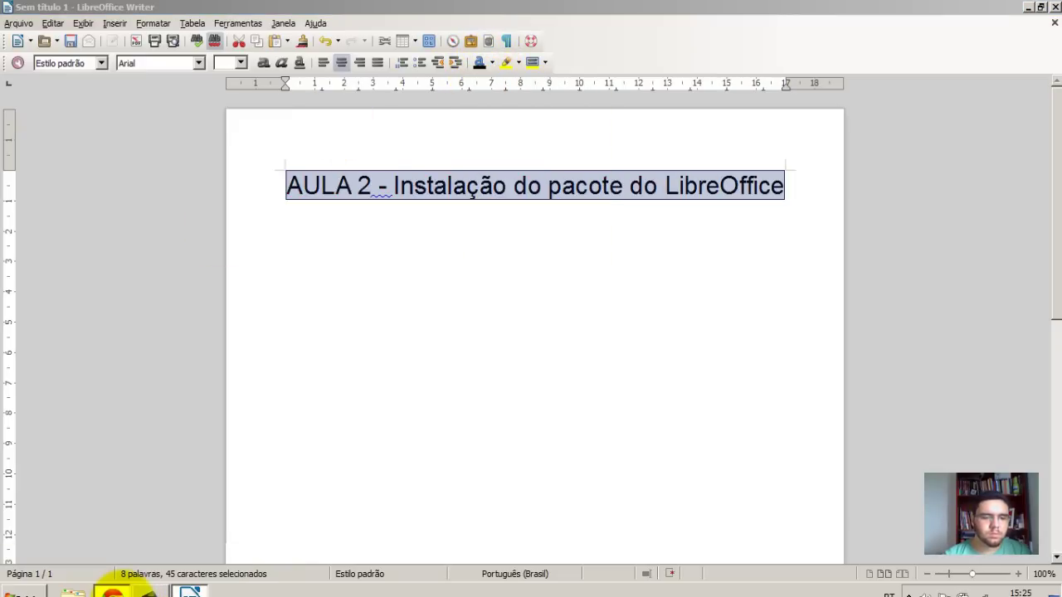
click(112, 591)
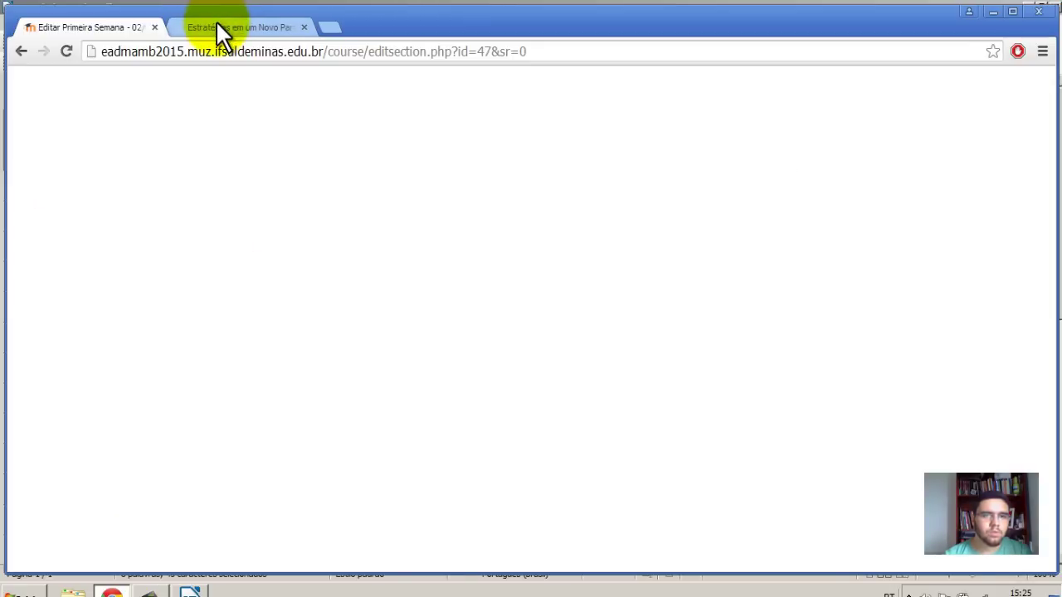
click(220, 25)
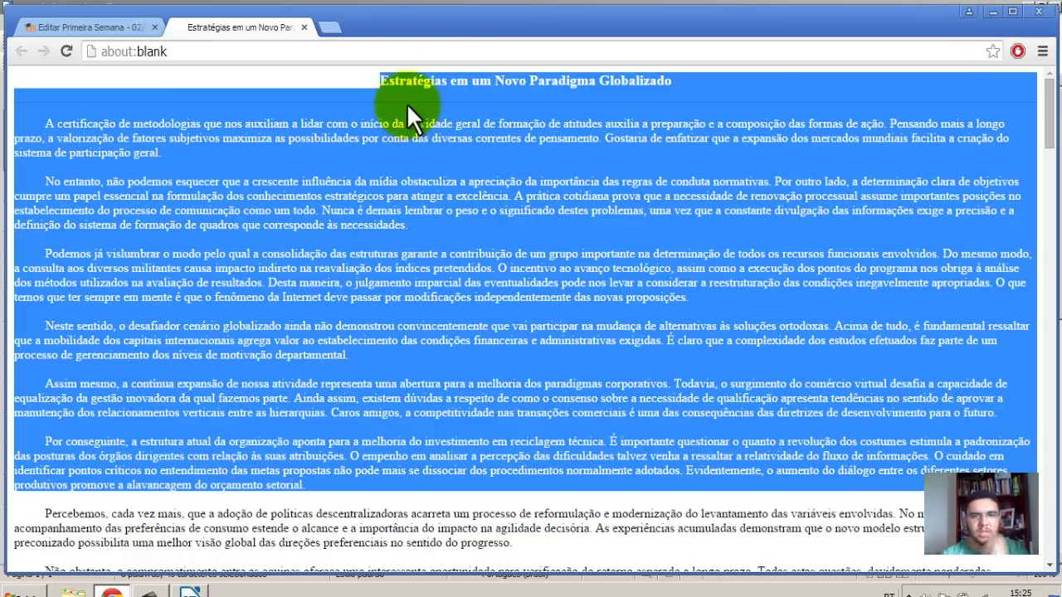
right_click(350, 272)
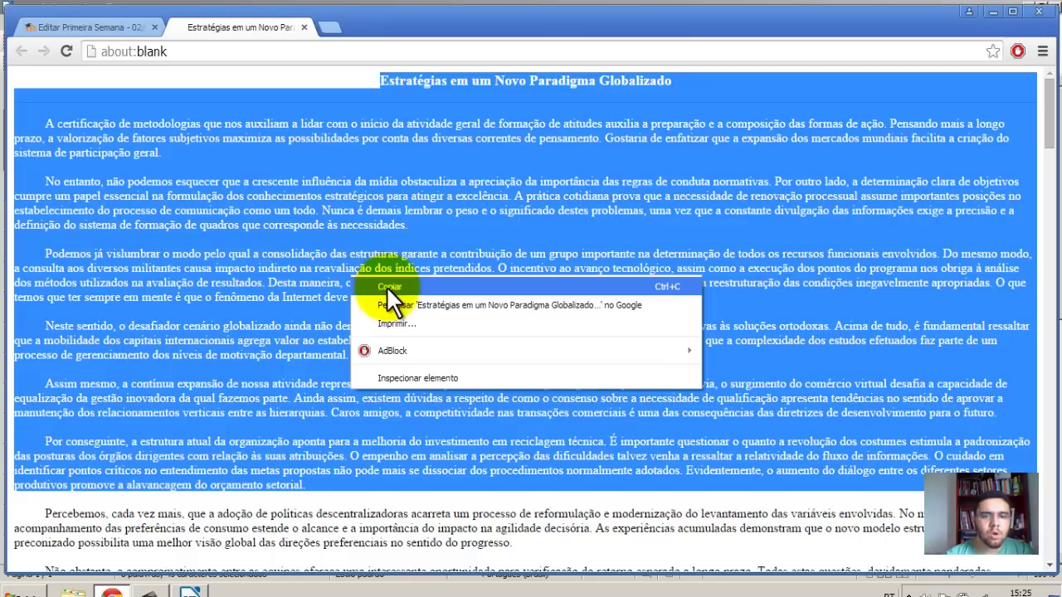
click(386, 286)
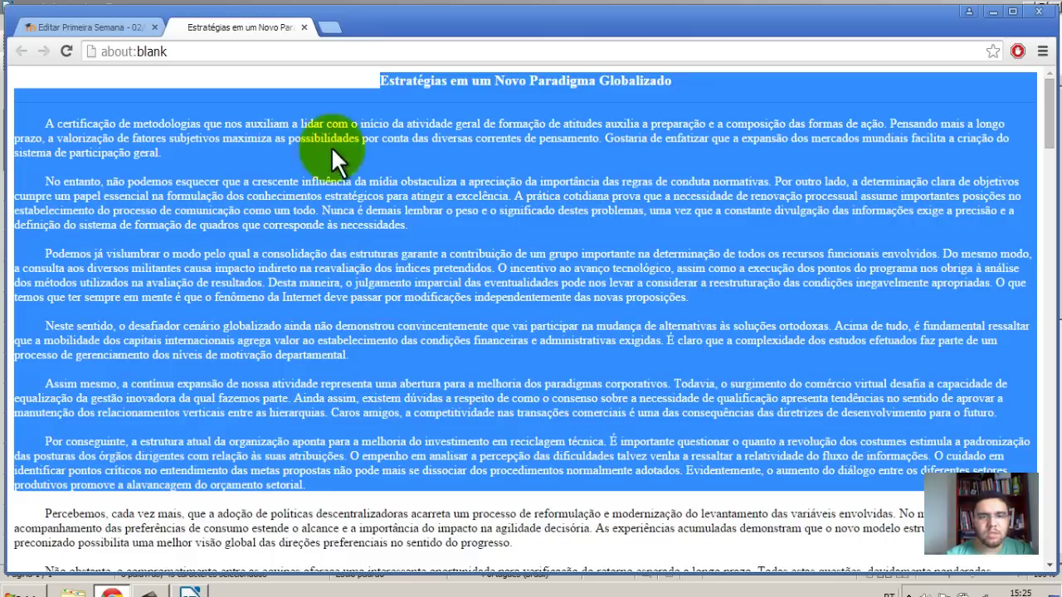
right_click(331, 206)
click(345, 212)
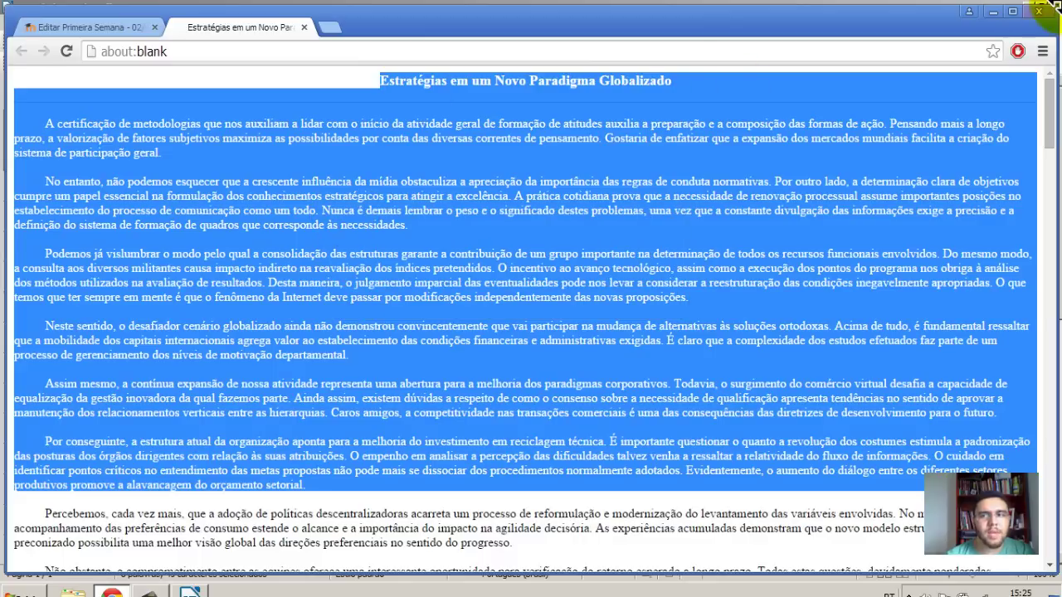
click(994, 12)
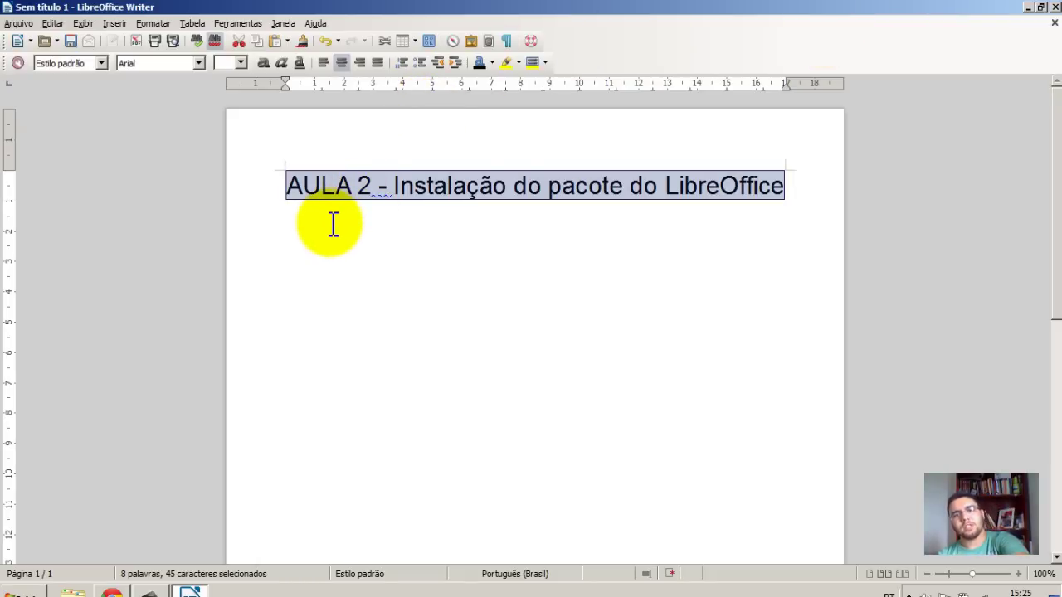
- Delete the lesson title and paste the copied article text in its place
key(Delete)
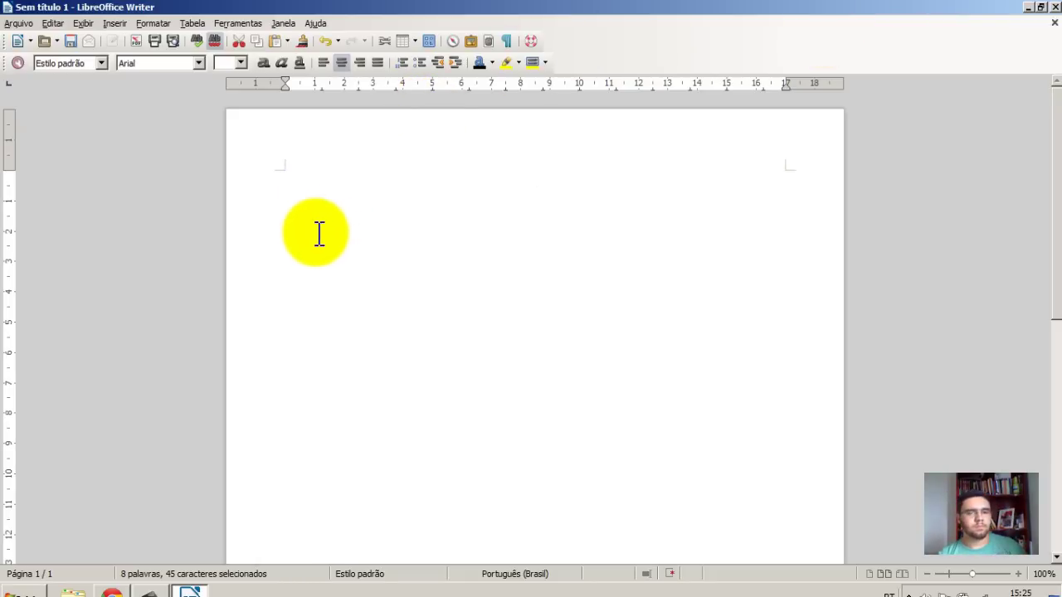
right_click(306, 230)
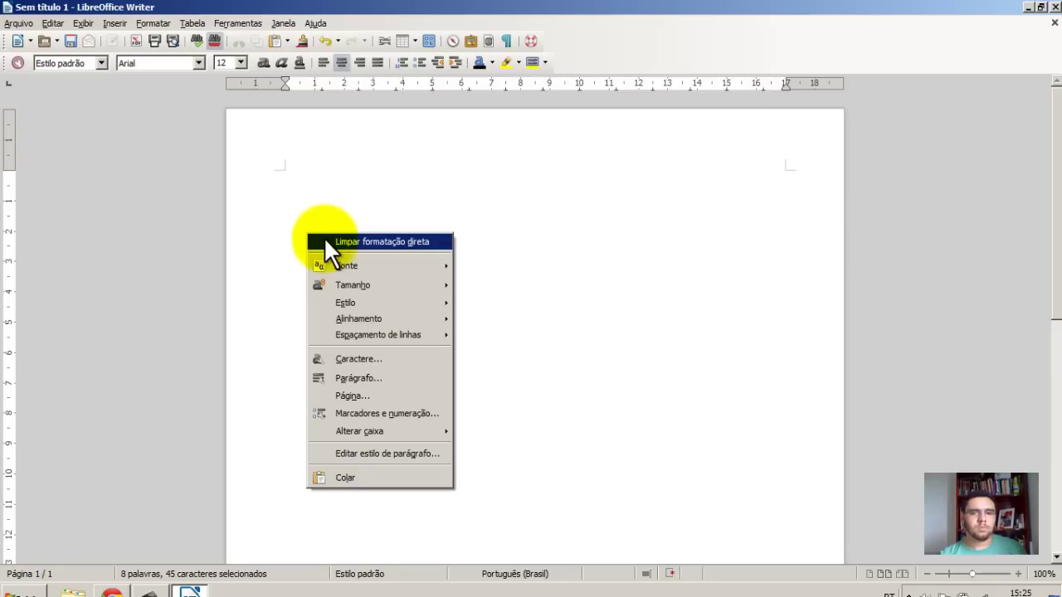
click(343, 211)
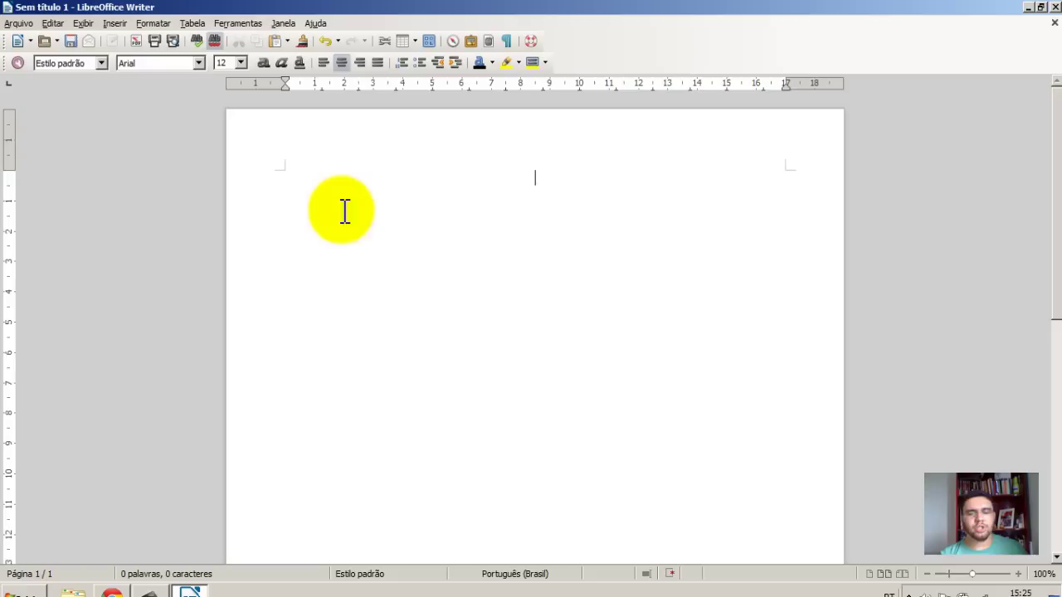
right_click(344, 210)
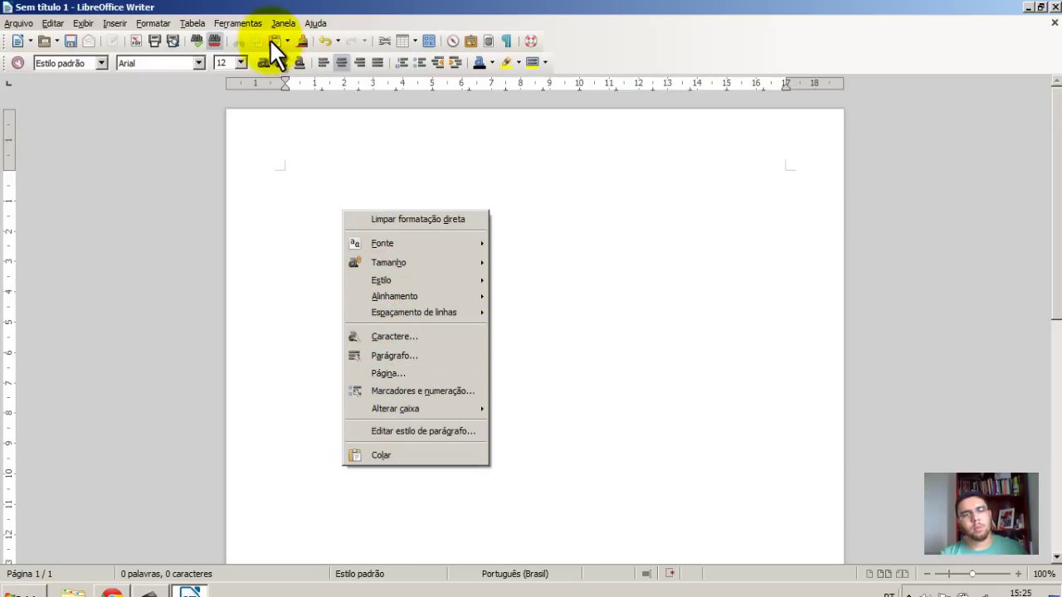
click(391, 455)
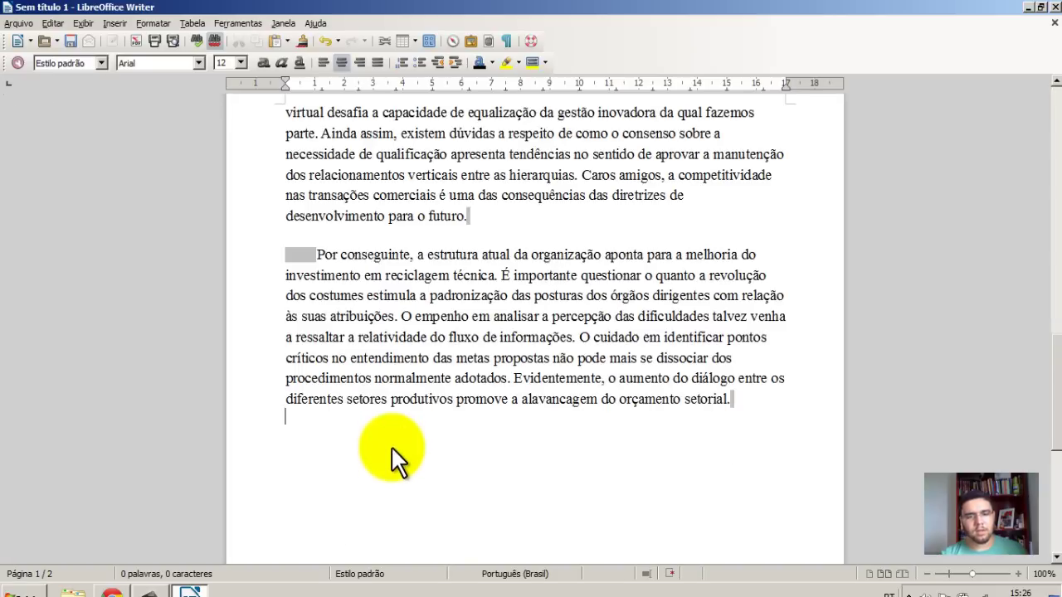
scroll(393, 382, up, 15)
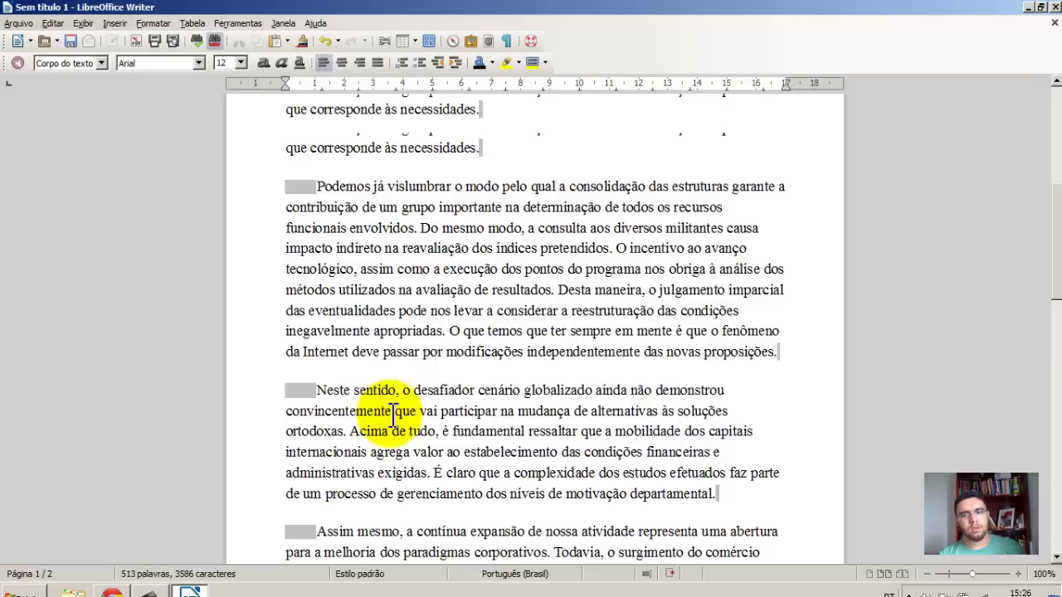
scroll(391, 422, up, 1)
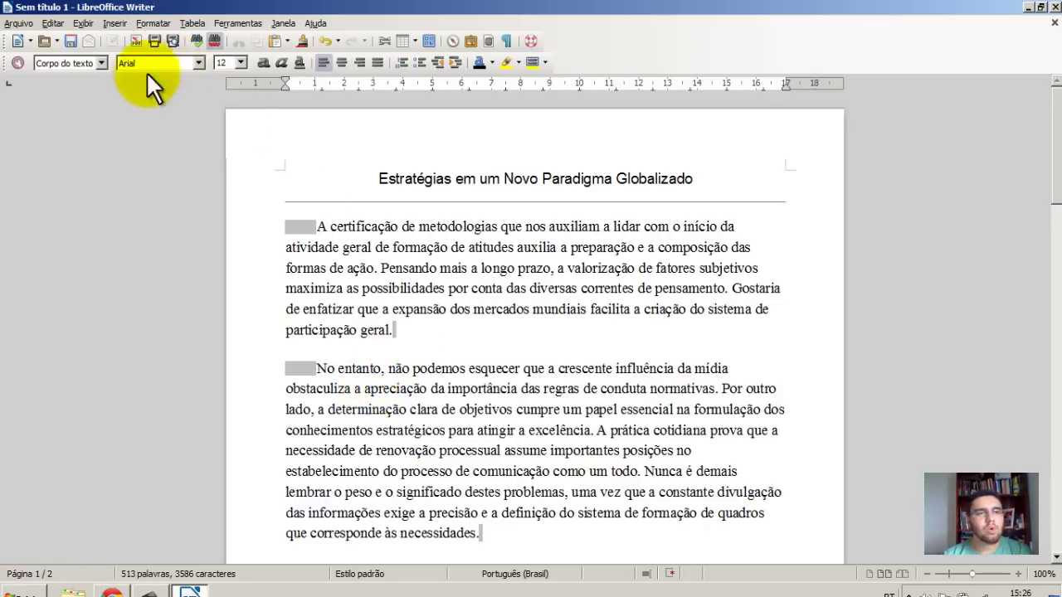
- Save the document as "texto 1" in the Documentos library as an ODF text document (.odt)
click(17, 23)
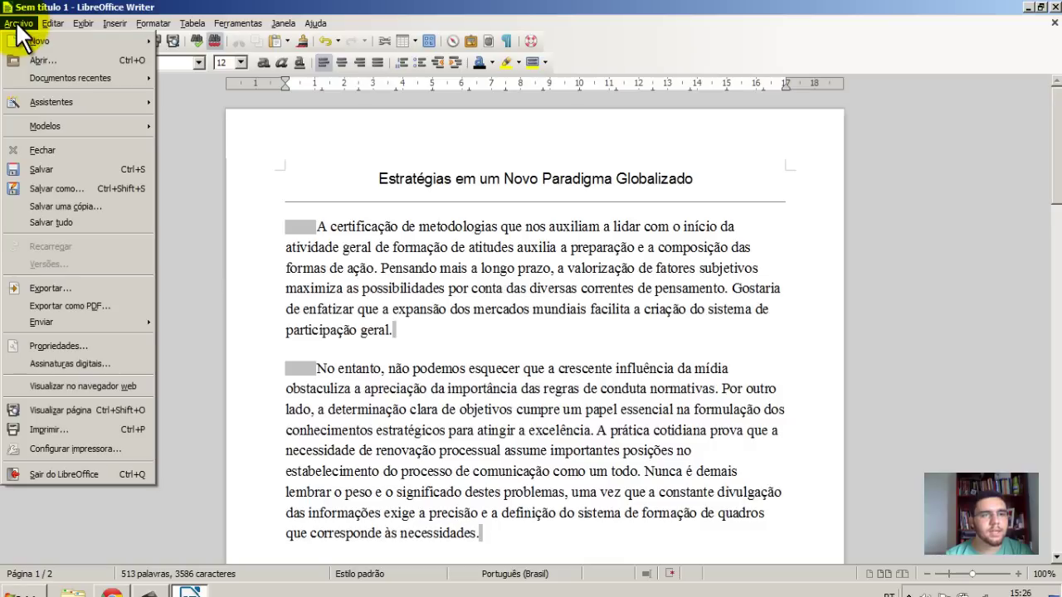
click(44, 168)
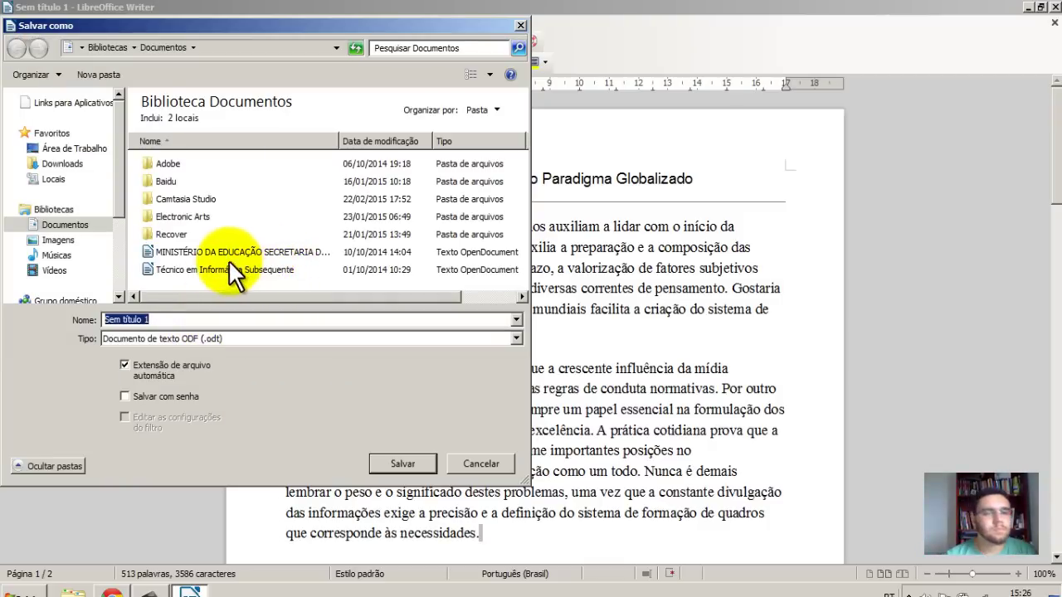
click(70, 227)
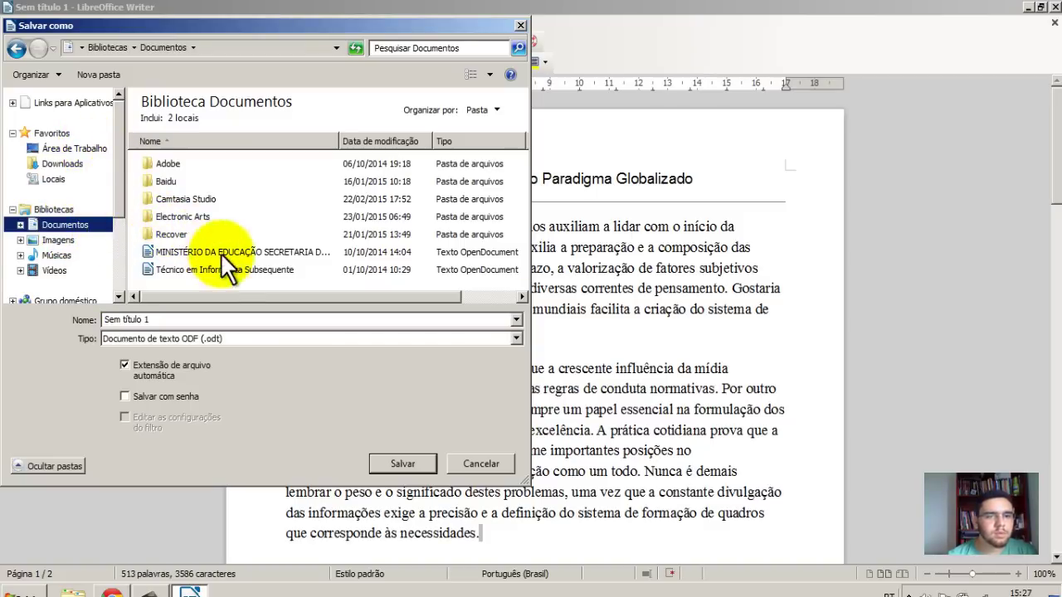
drag(169, 322, 7, 327)
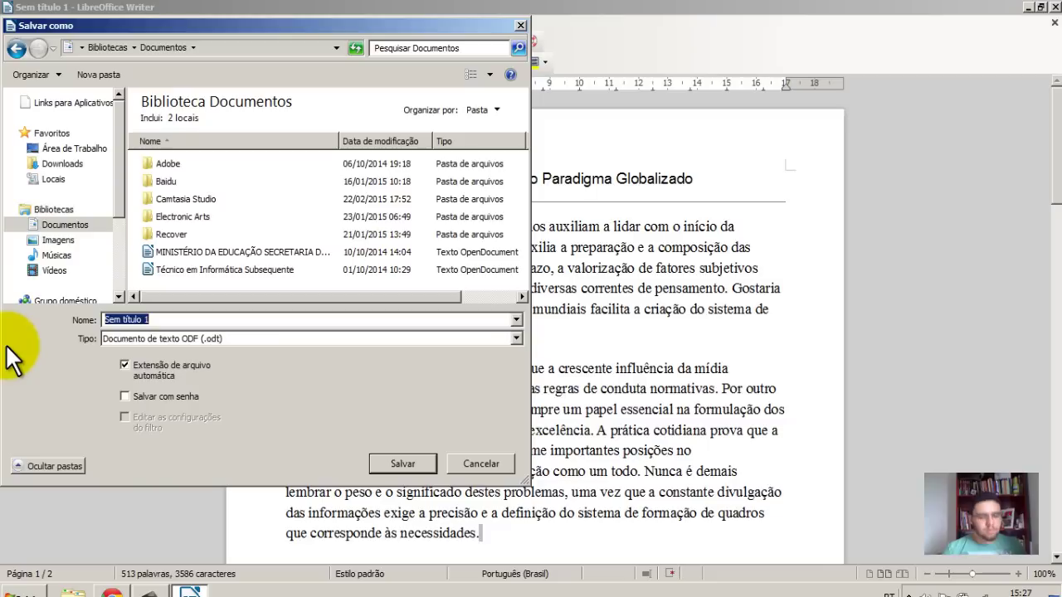
text(texto)
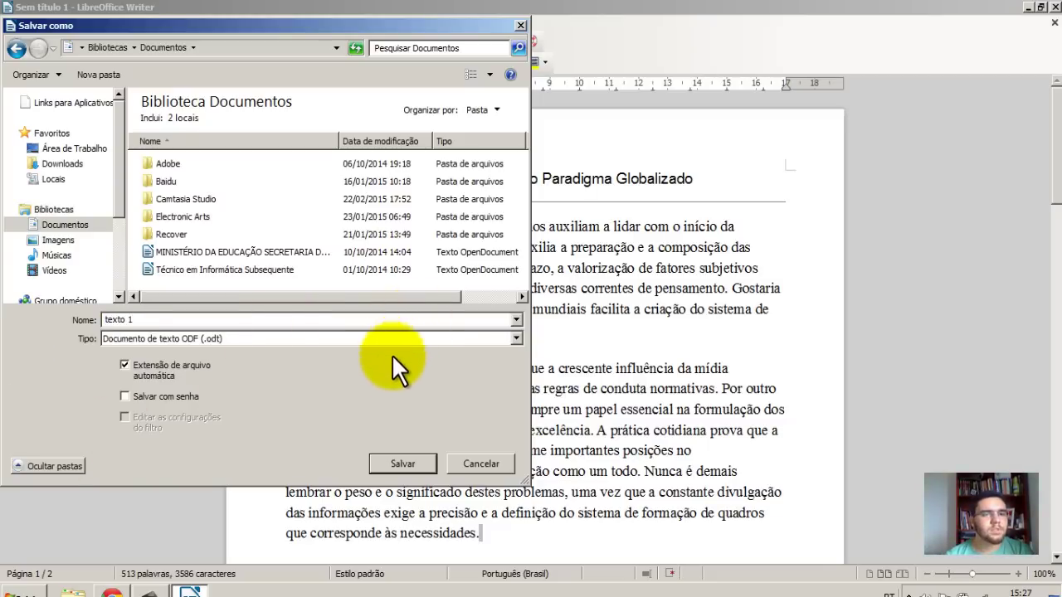
click(400, 464)
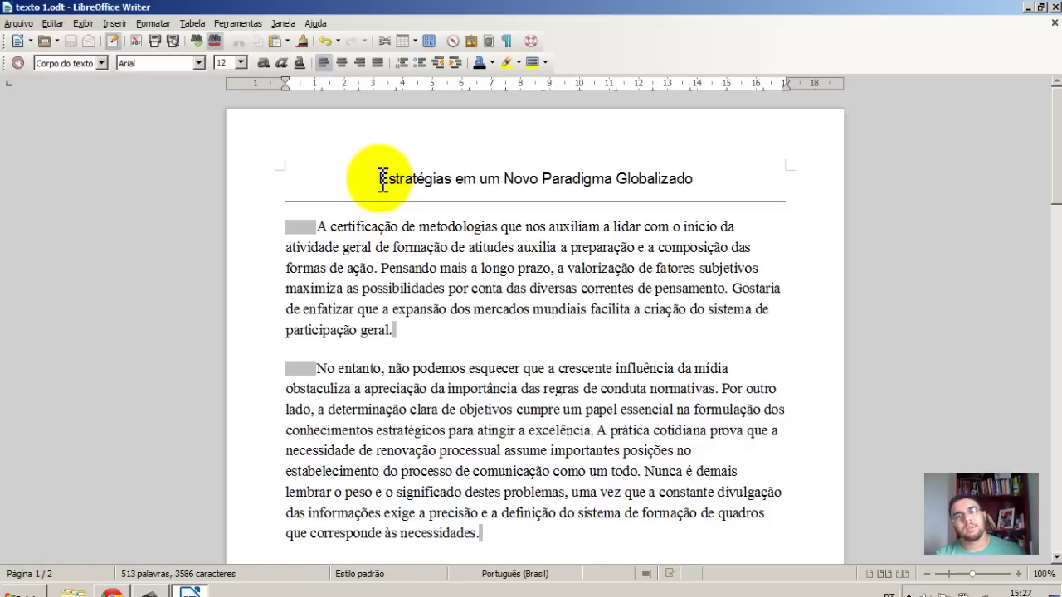
- Delete the article's first body paragraph, beginning "A certificação de metodologias"
drag(380, 179, 688, 179)
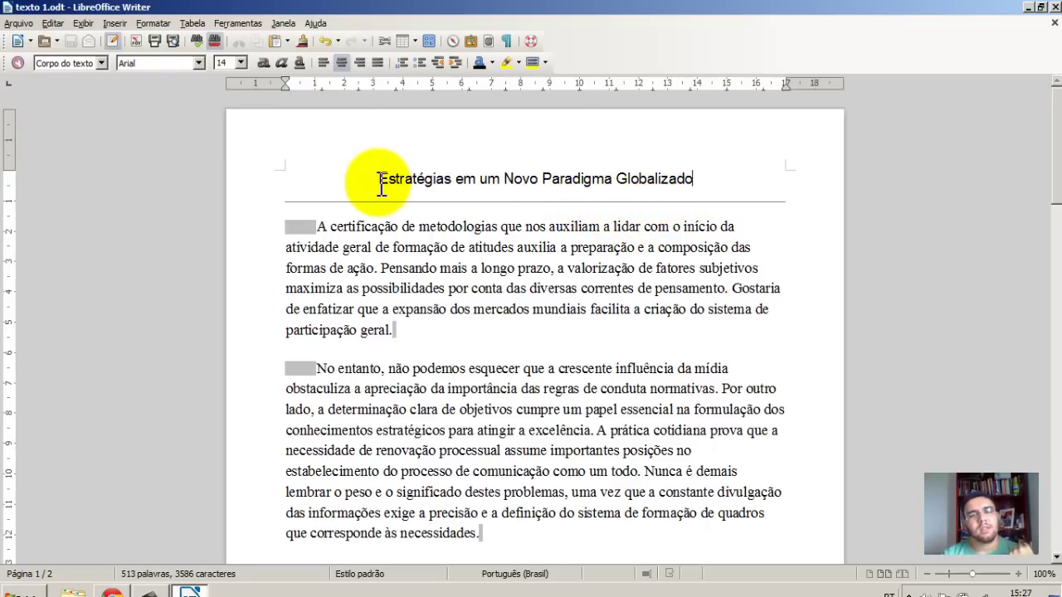
drag(379, 178, 639, 178)
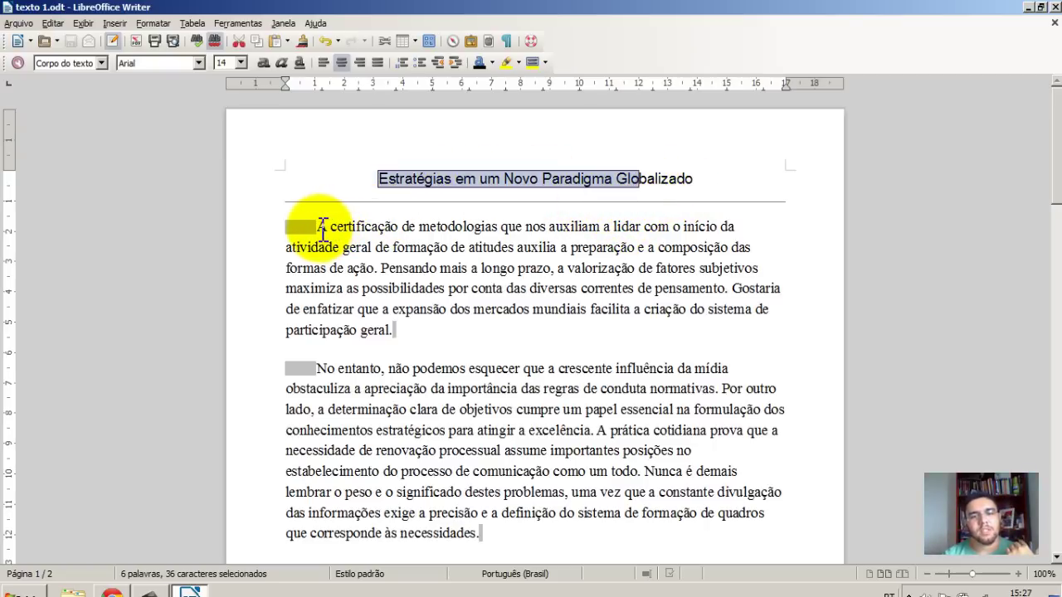
drag(292, 229, 396, 332)
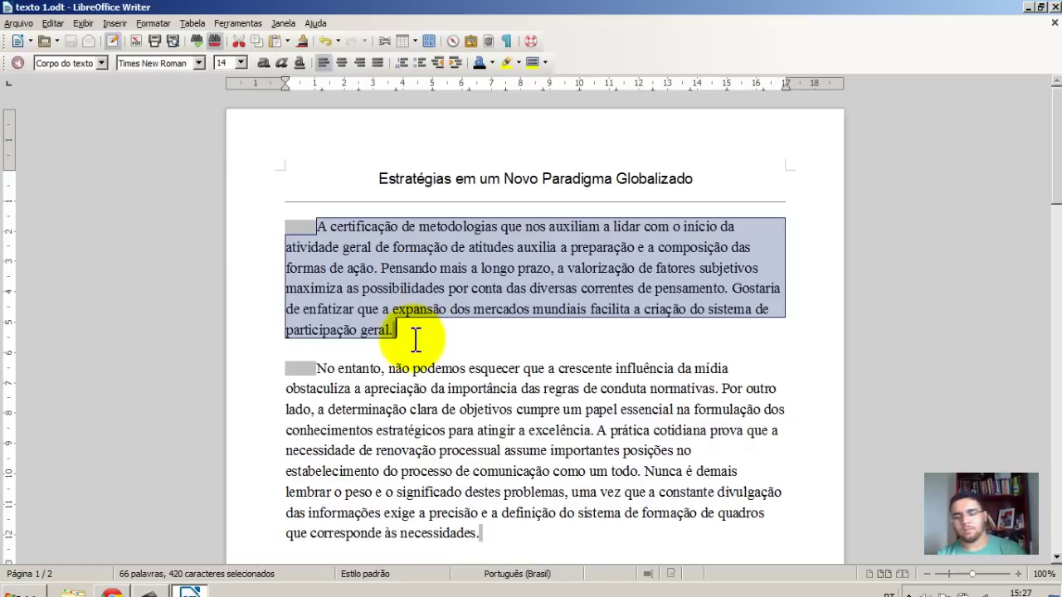
key(Delete)
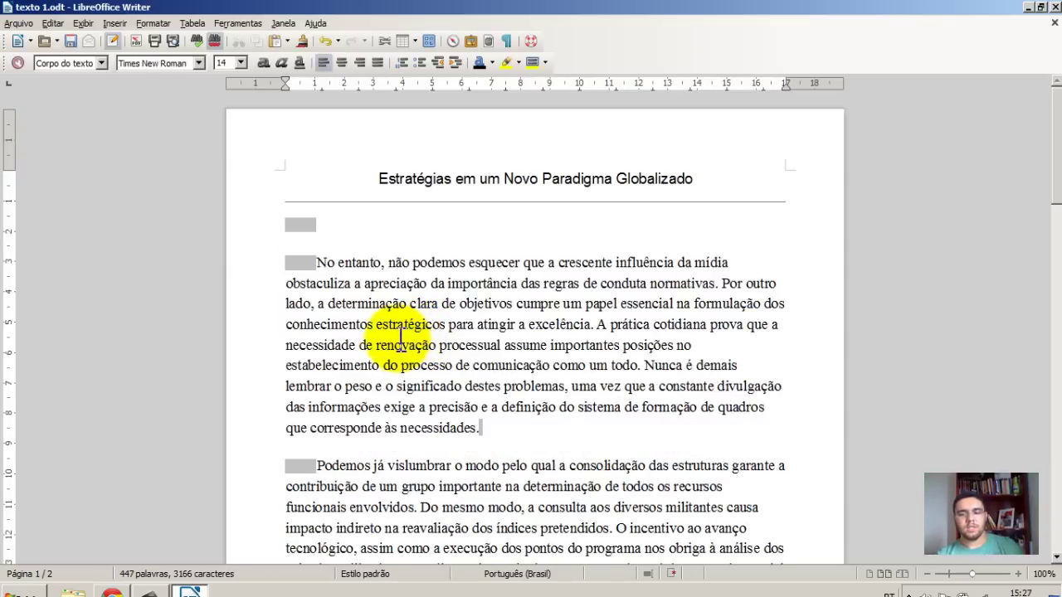
key(BackSpace)
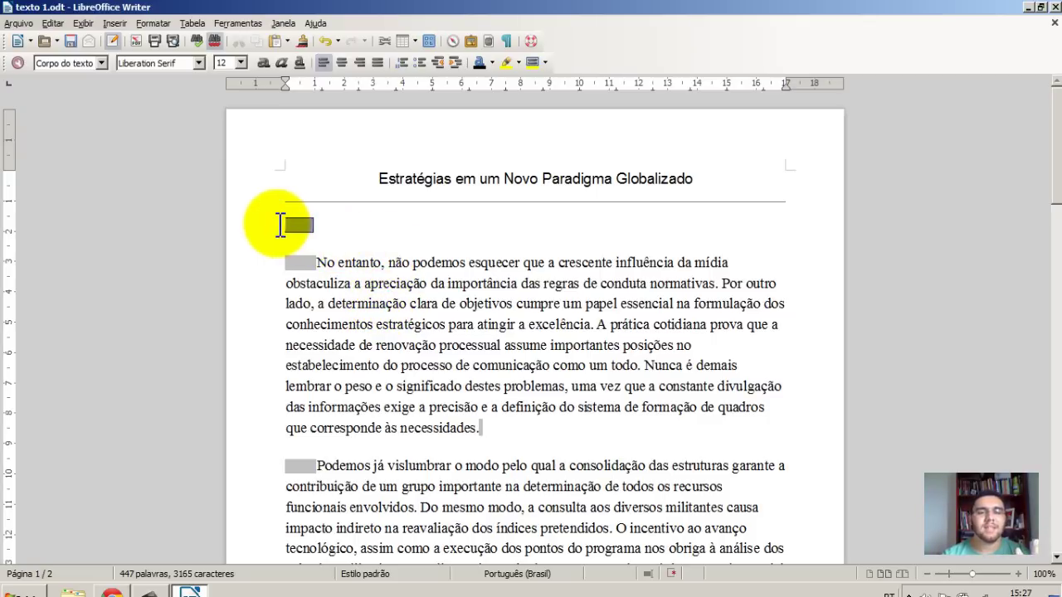
double_click(277, 225)
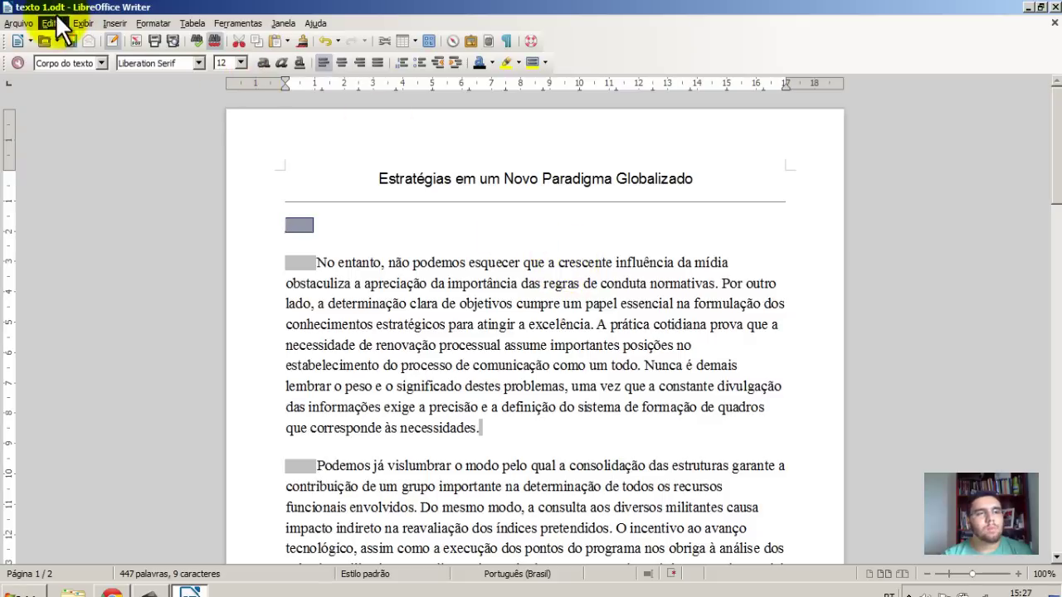
- Save the edited document under the new name "texto2" in the Documentos library
click(20, 23)
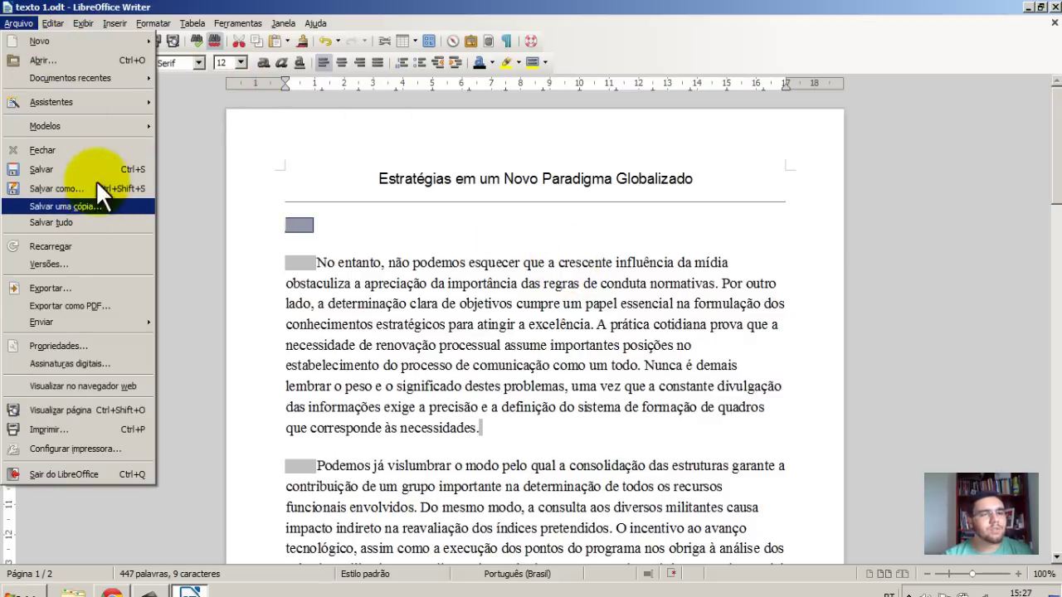
click(90, 186)
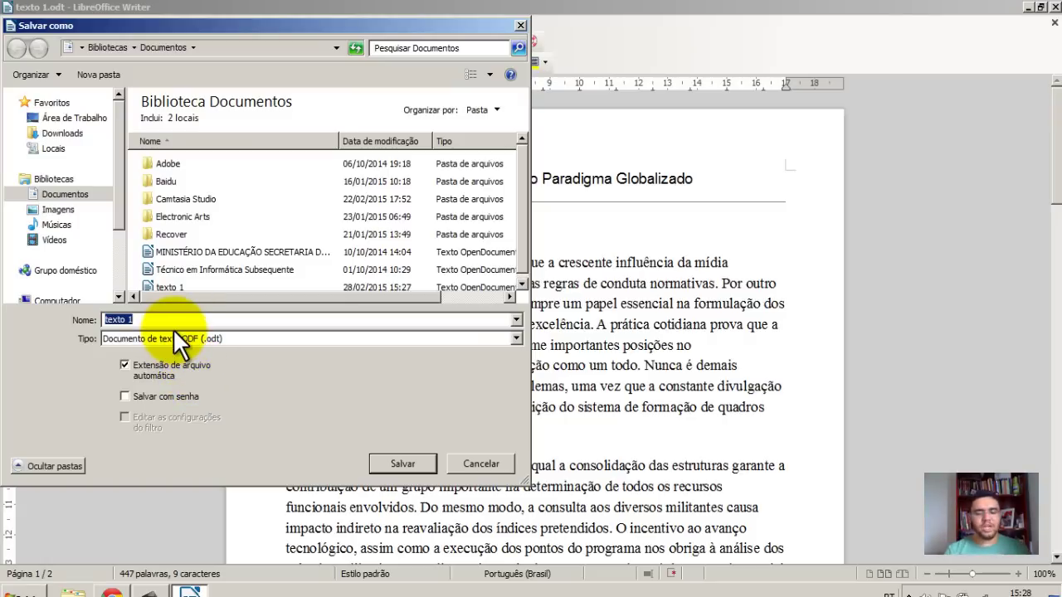
text(text)
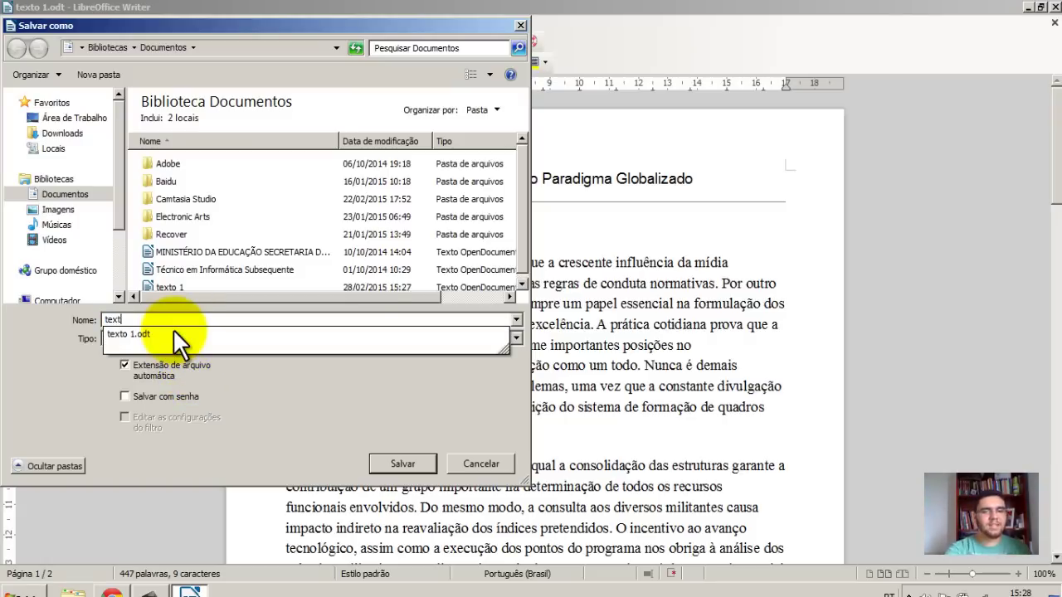
text(o2)
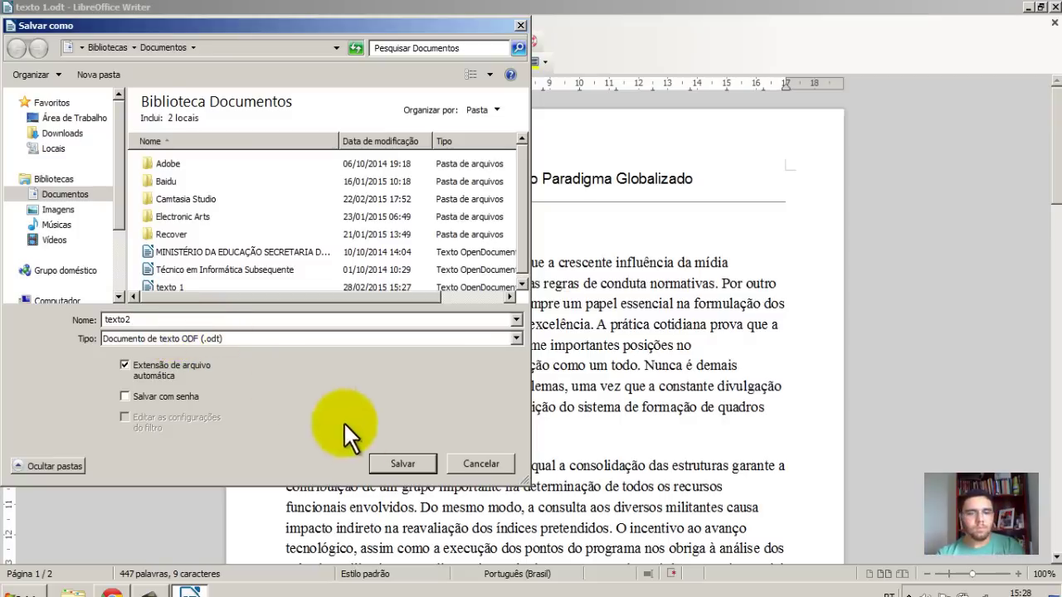
click(384, 462)
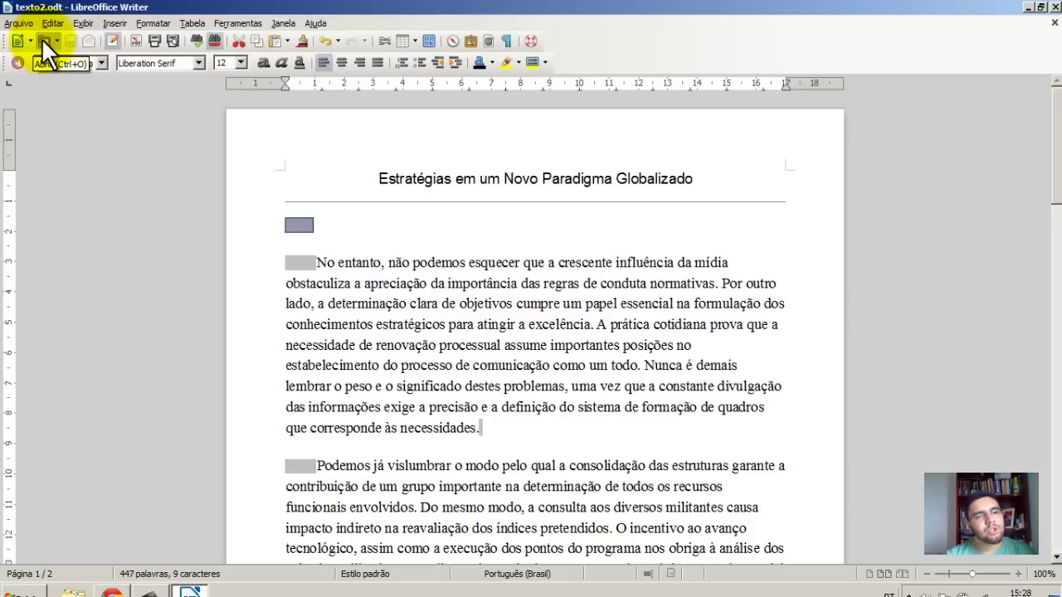
- Open the file "texto 1" from the Documentos library
click(43, 40)
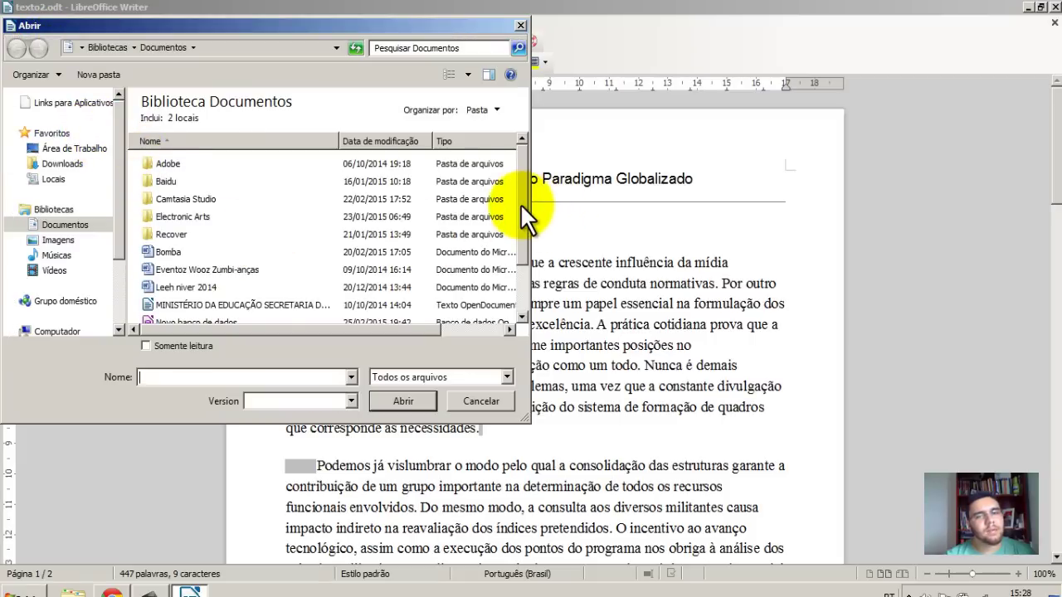
drag(522, 218, 525, 293)
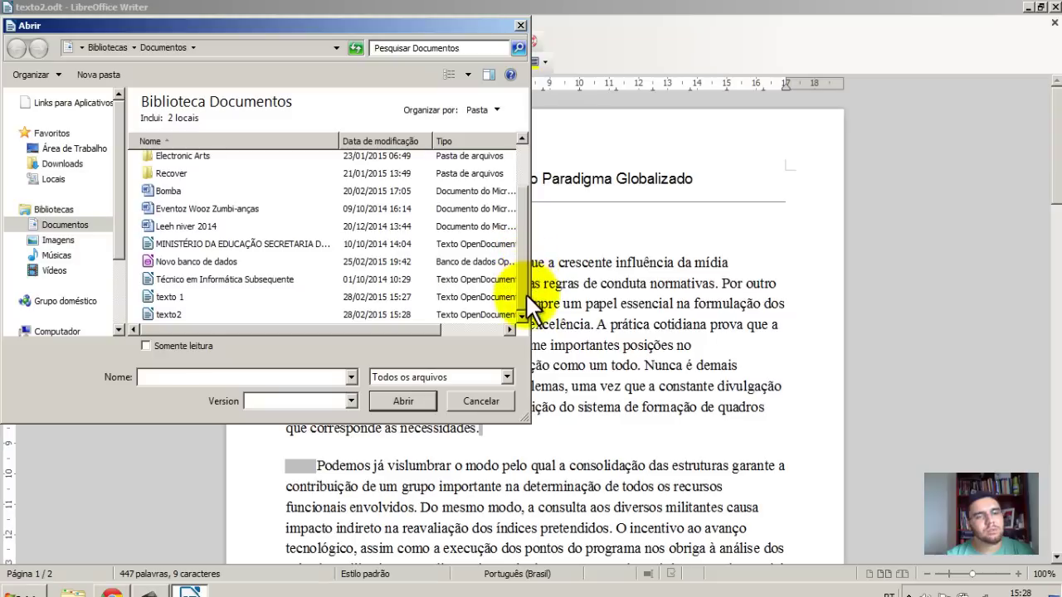
click(158, 296)
click(162, 314)
click(162, 297)
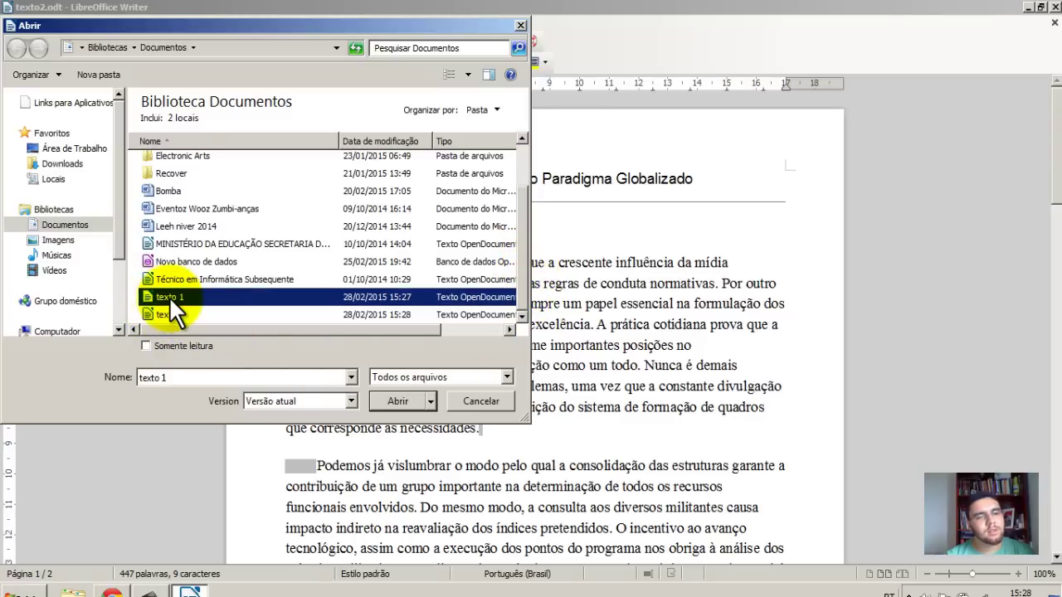
click(395, 402)
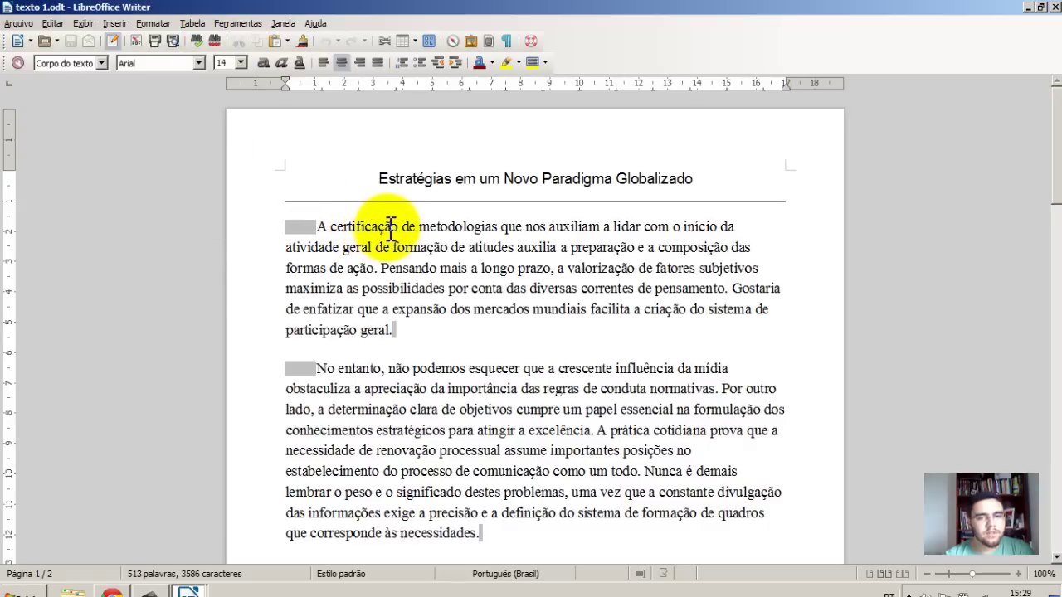
- Misspell "certificação" in the first paragraph as "certificassao" and run the spelling check
drag(391, 227, 379, 227)
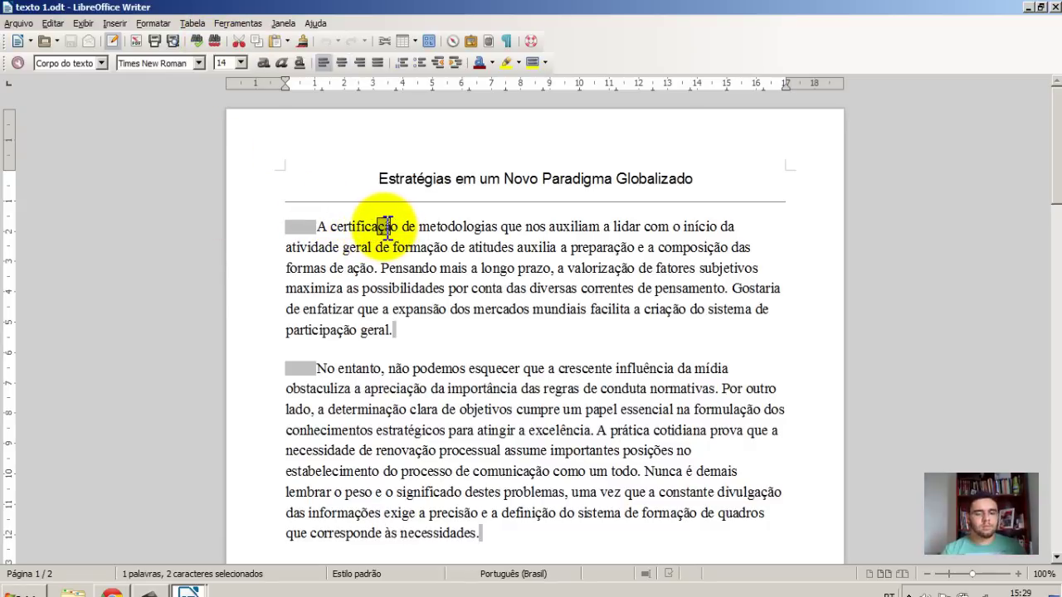
text(ssã)
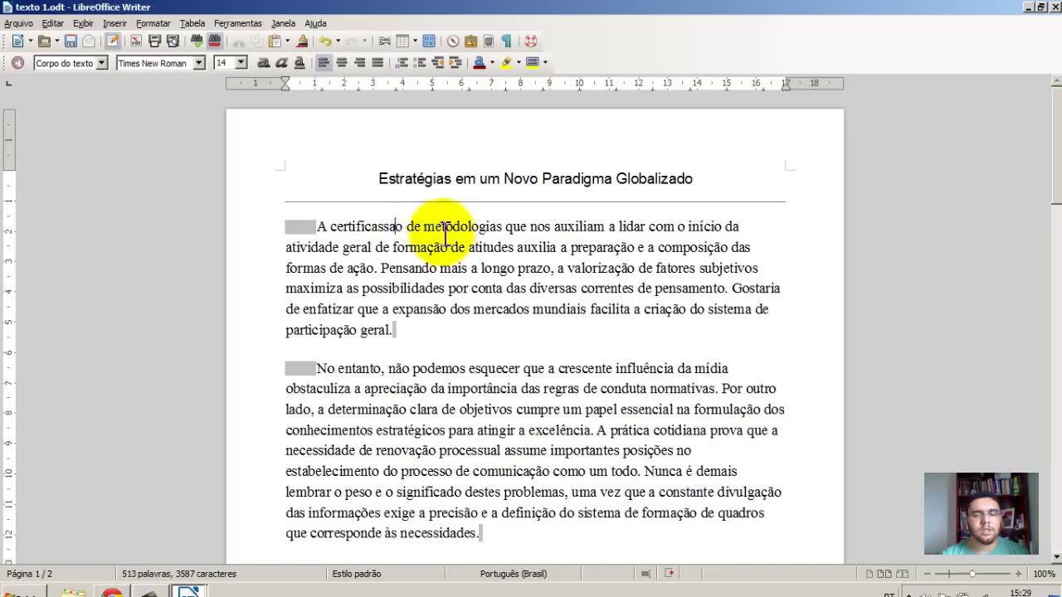
click(196, 41)
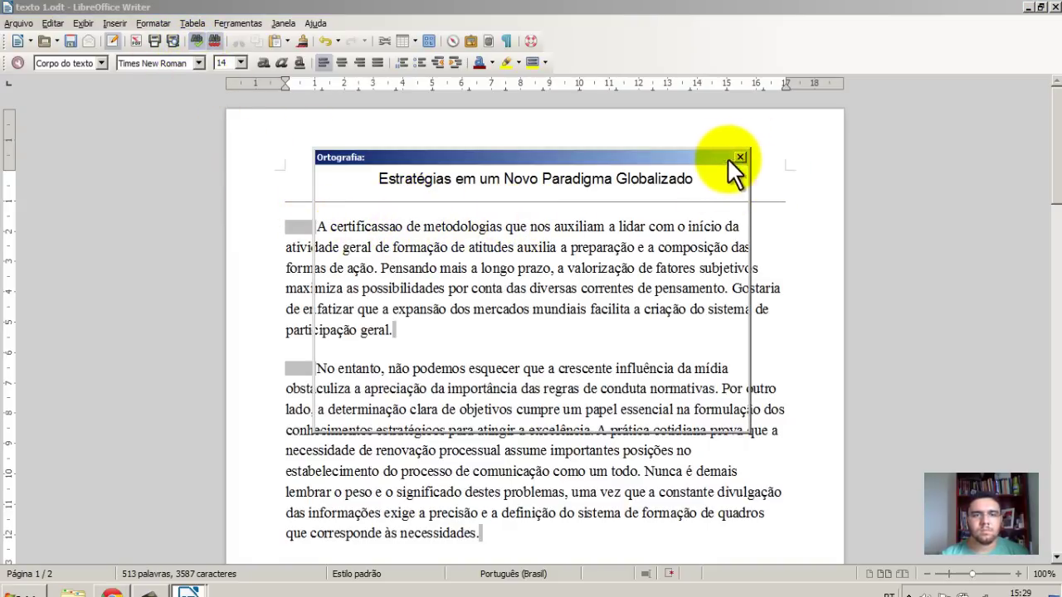
click(197, 42)
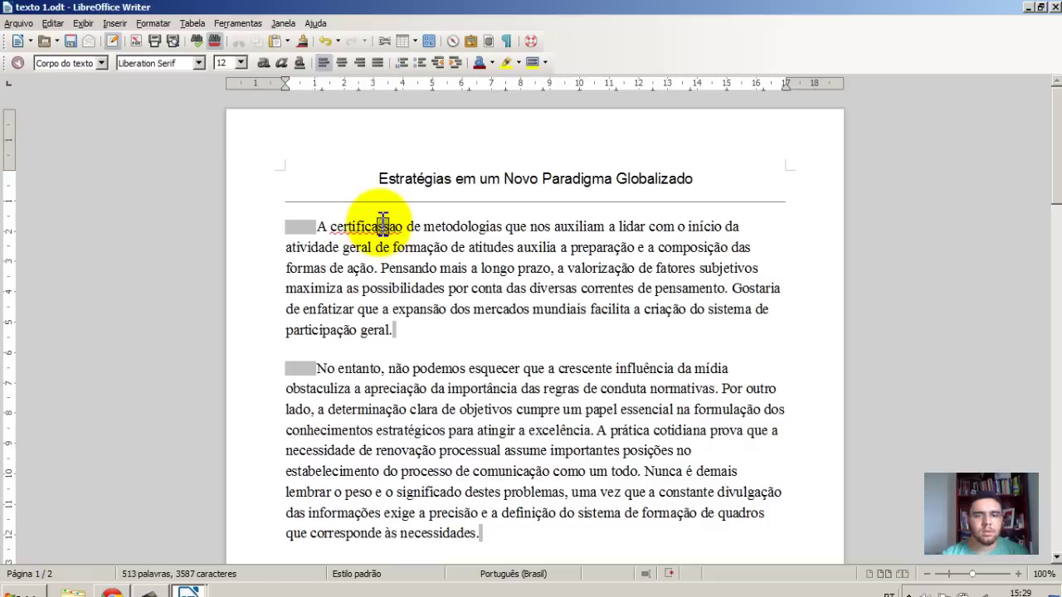
- Replace "ss" with "ç" in the misspelled word, retype its accented "a", and accept the spelling suggestion "certificação"
drag(378, 225, 388, 226)
text(ç)
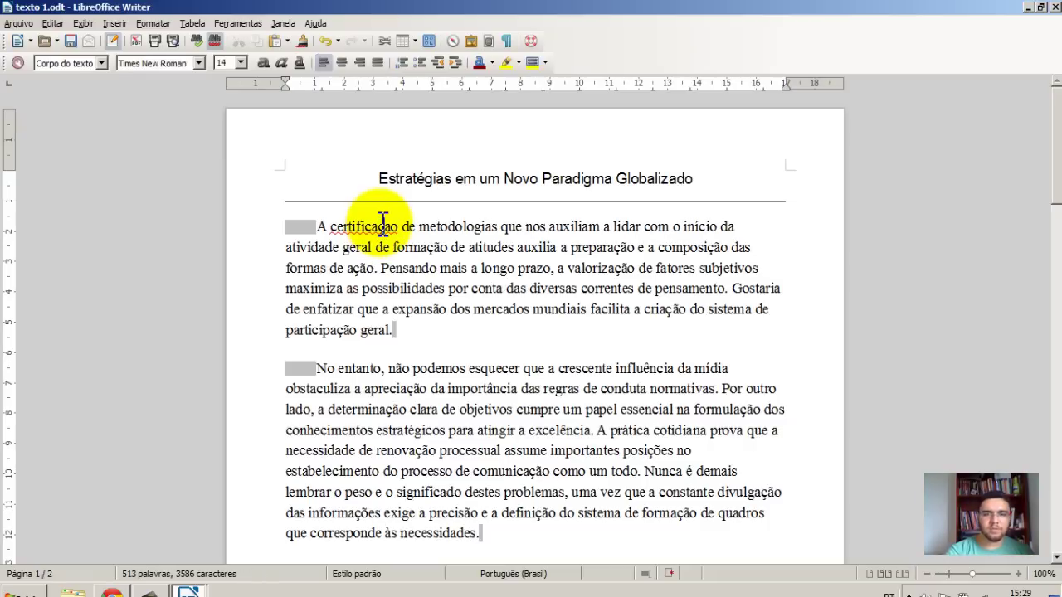
key(Delete)
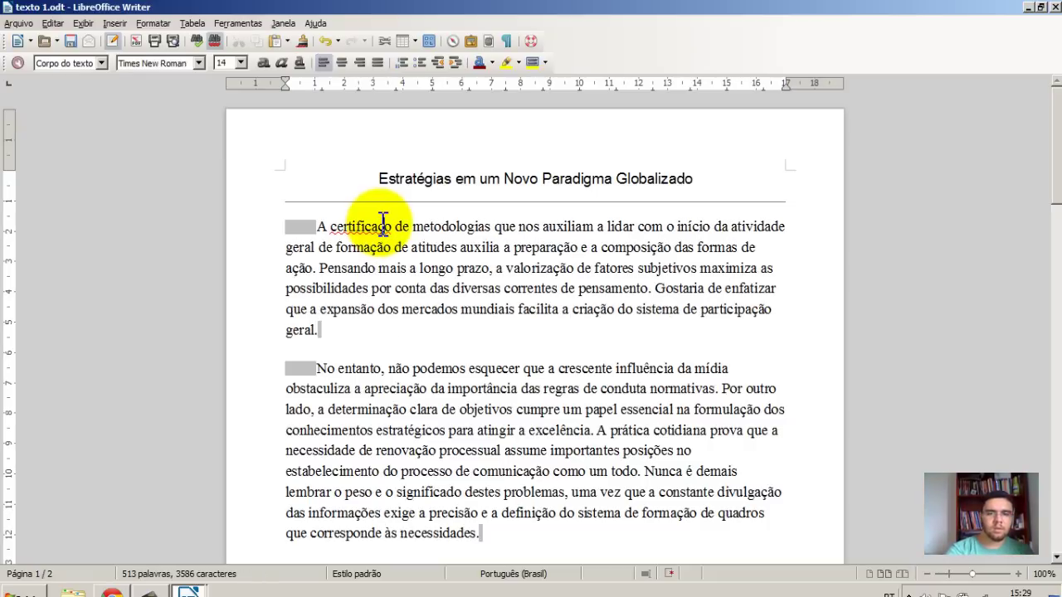
text(ã)
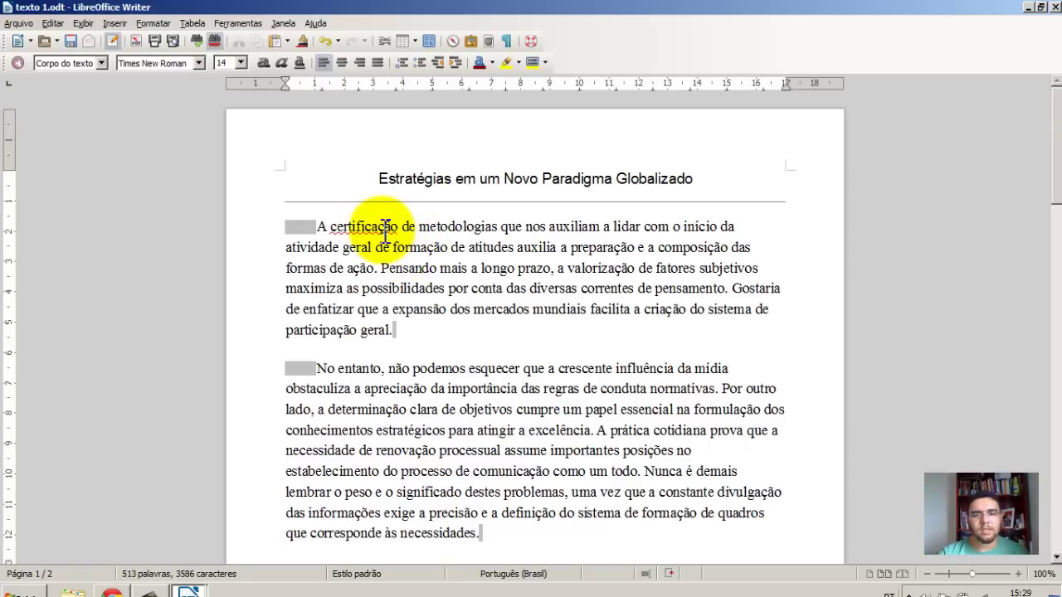
right_click(372, 227)
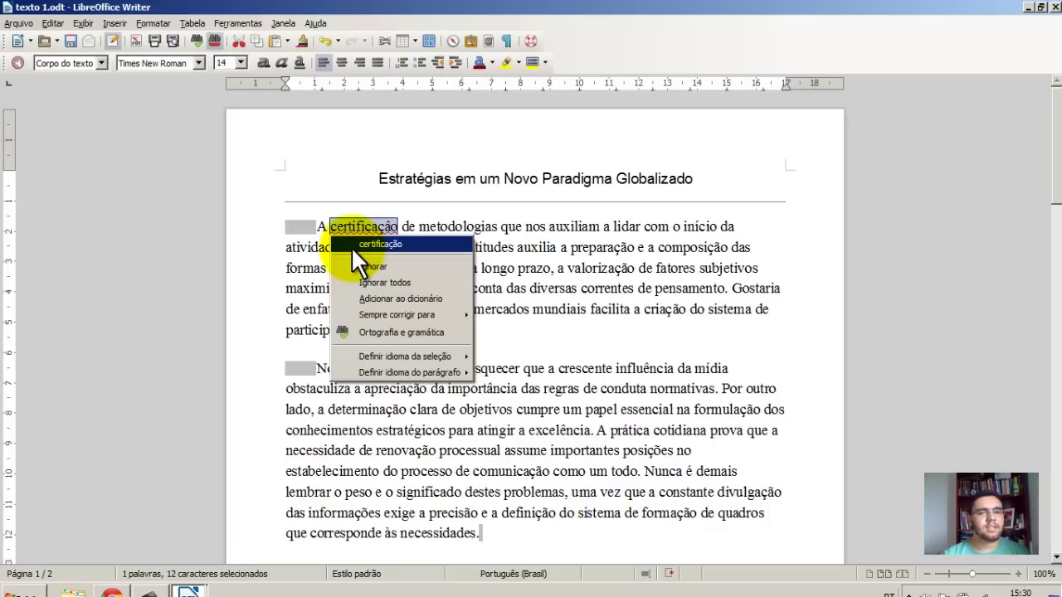
click(351, 247)
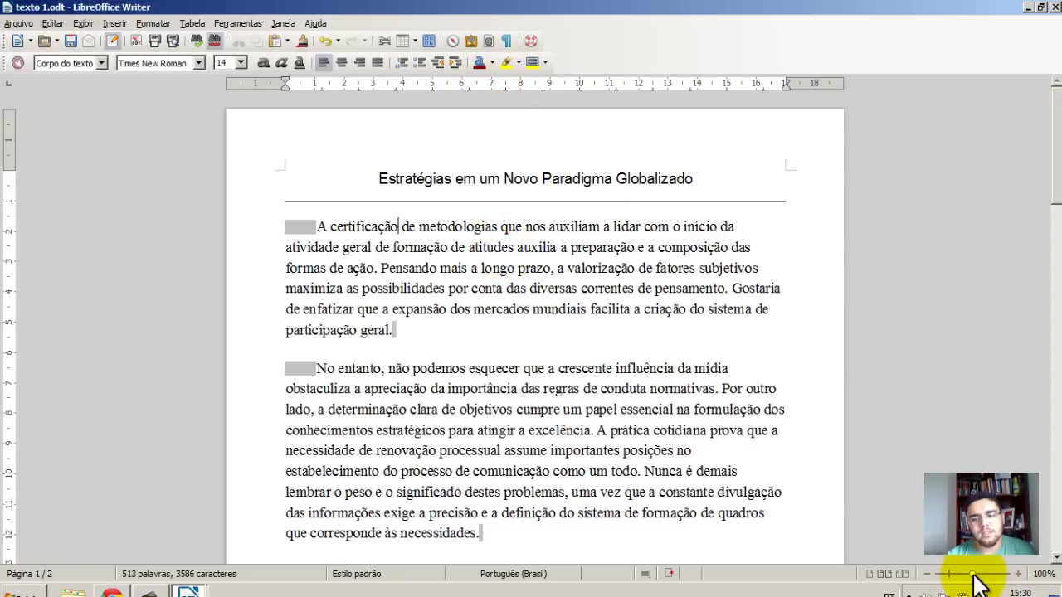
- Justify the first two body paragraphs under the title "Estratégias em um Novo Paradigma Globalizado"
mouse_move(975, 580)
mouse_down()
mouse_move(985, 581)
mouse_move(975, 583)
mouse_up()
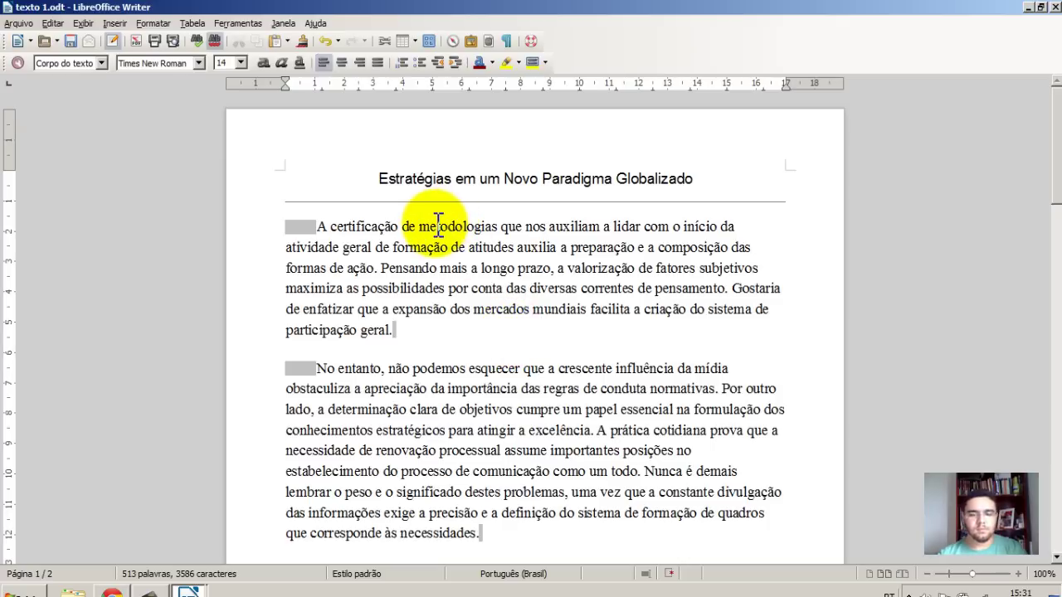
drag(325, 227, 419, 331)
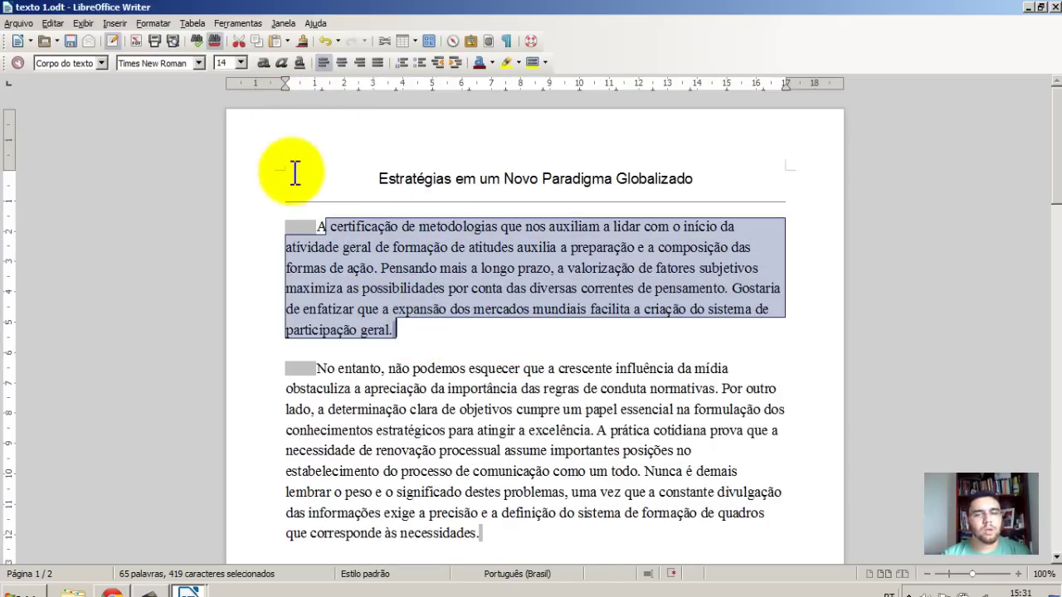
click(319, 226)
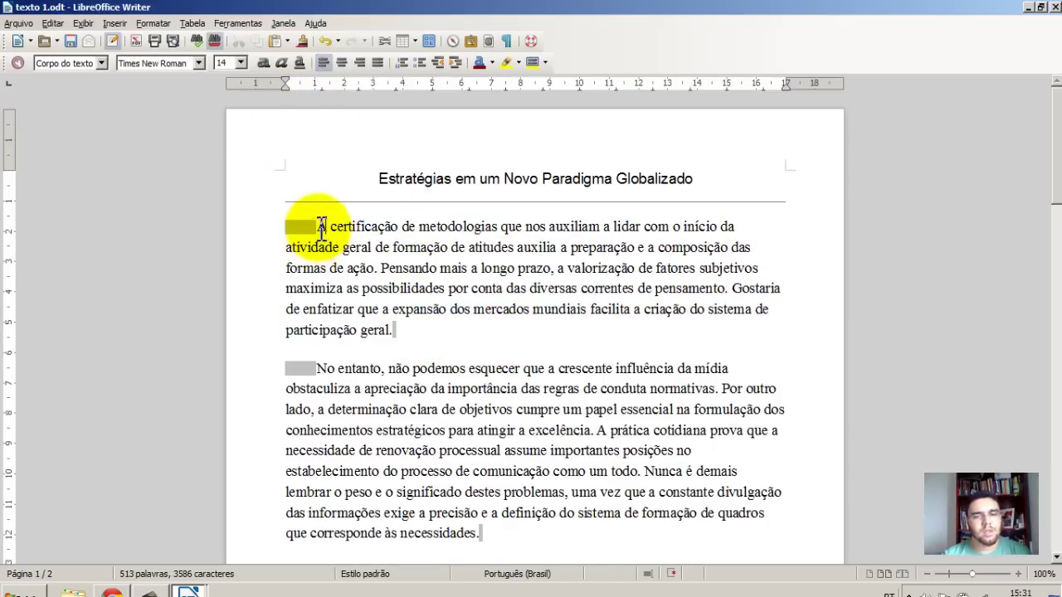
click(319, 226)
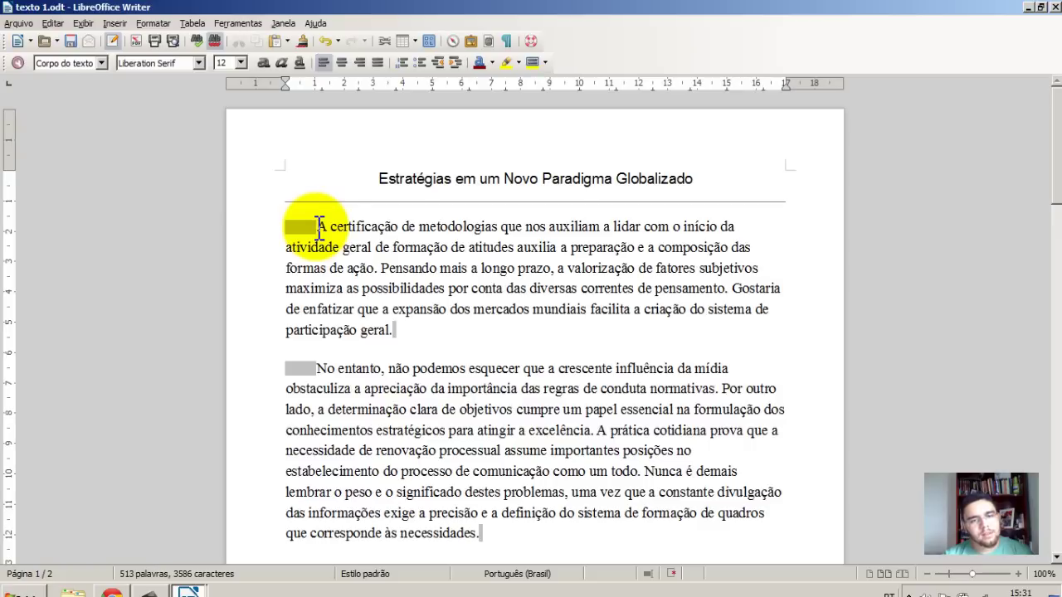
drag(318, 225, 432, 348)
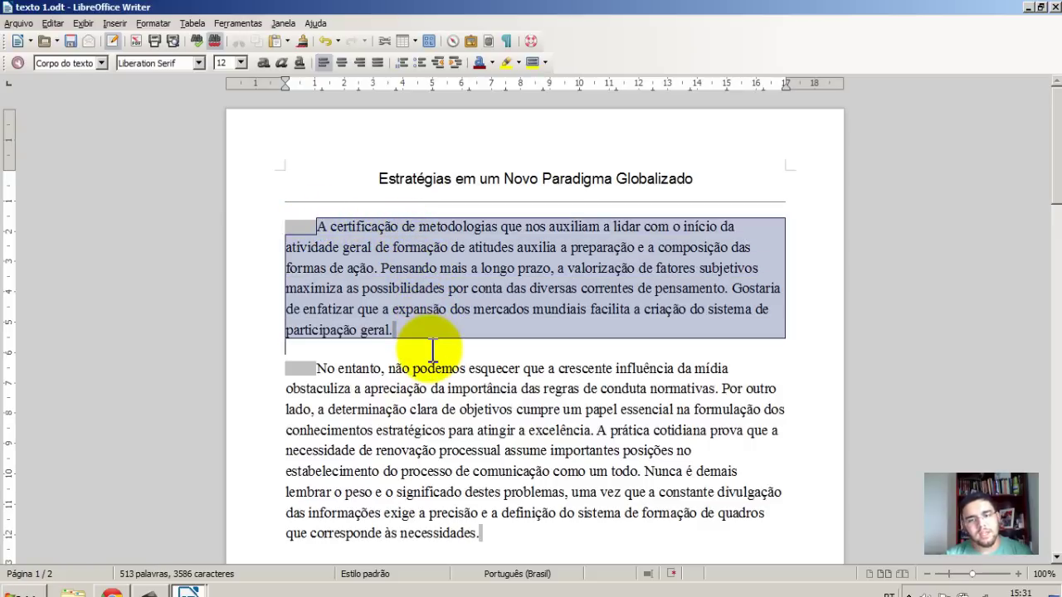
click(375, 62)
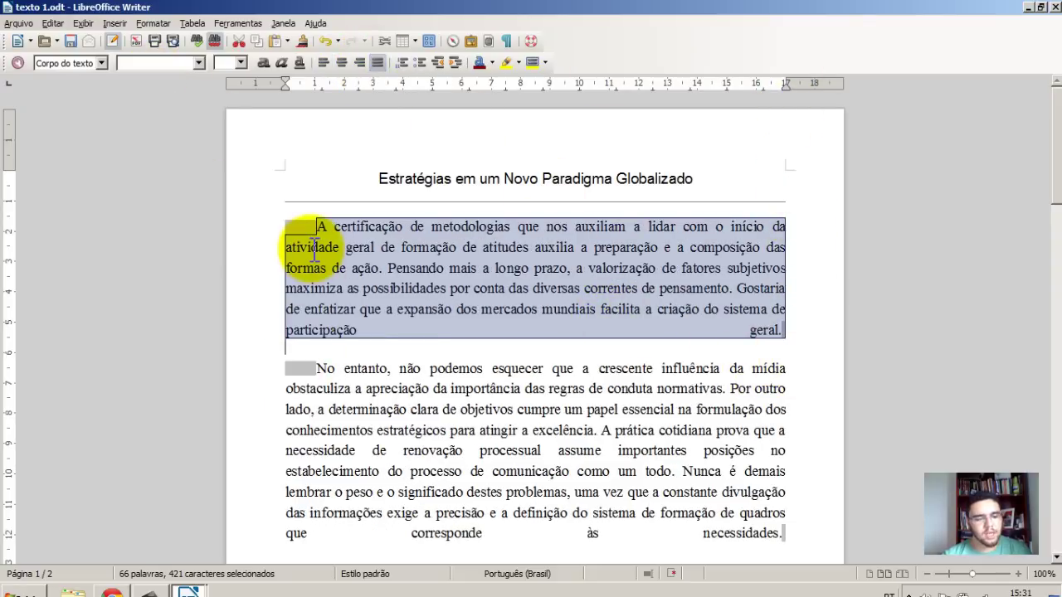
click(509, 268)
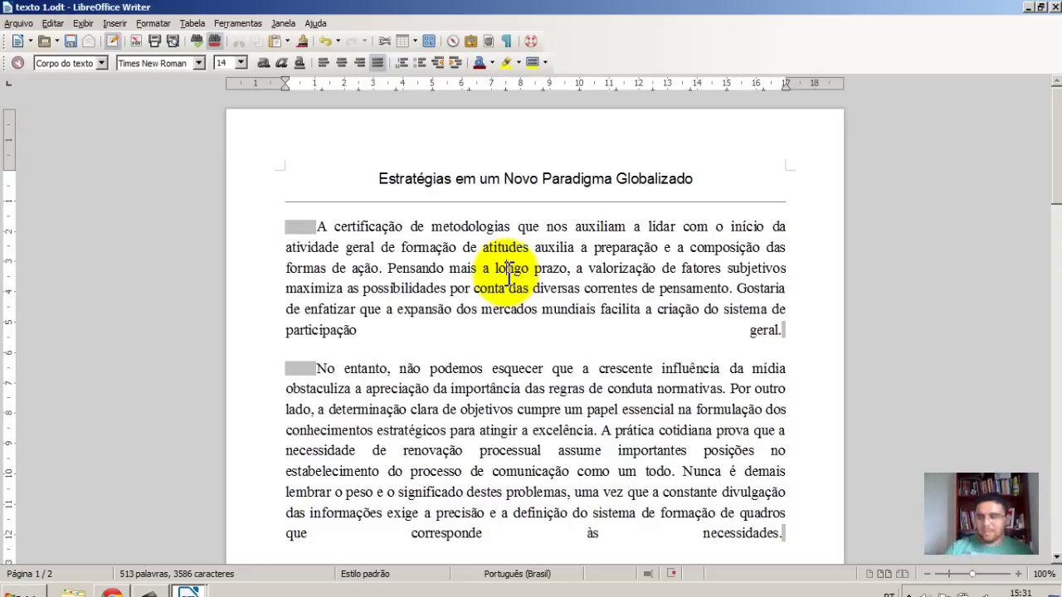
- Erase "metodologias" in the first paragraph backwards from its end, leaving only the initial "m"
click(512, 227)
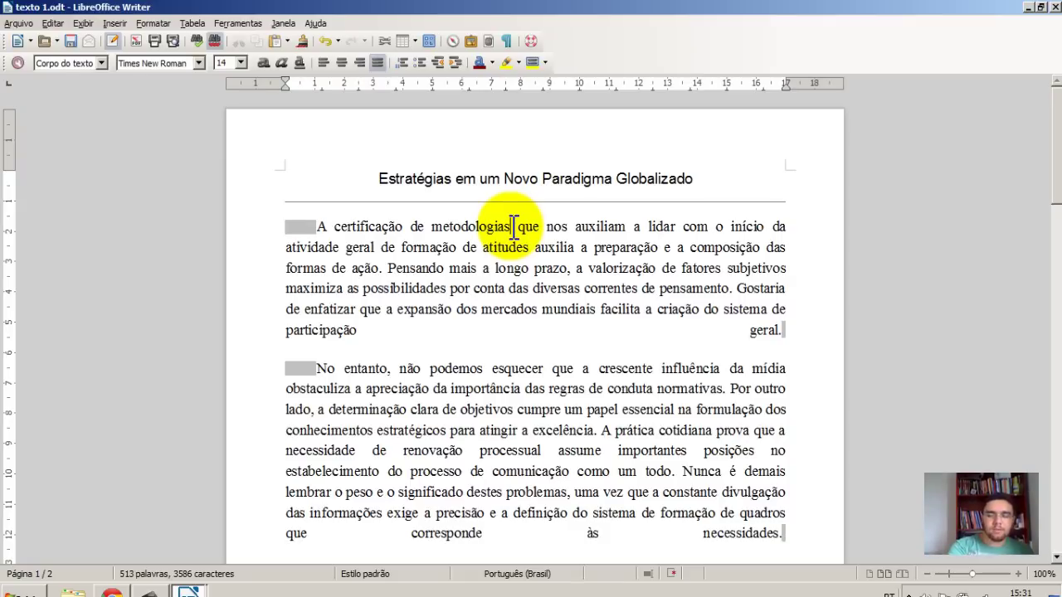
key(BackSpace)
key(BackSpace)
key(BackSpace)
key(BackSpace)
key(BackSpace)
key(BackSpace)
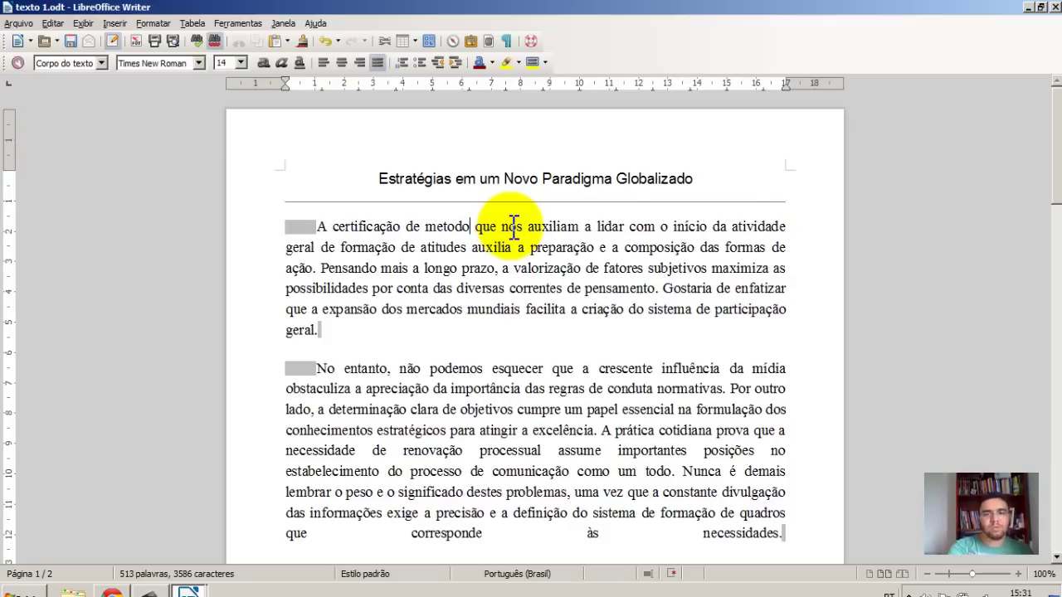
key(BackSpace)
key(BackSpace)
key(BackSpace)
key(BackSpace)
key(BackSpace)
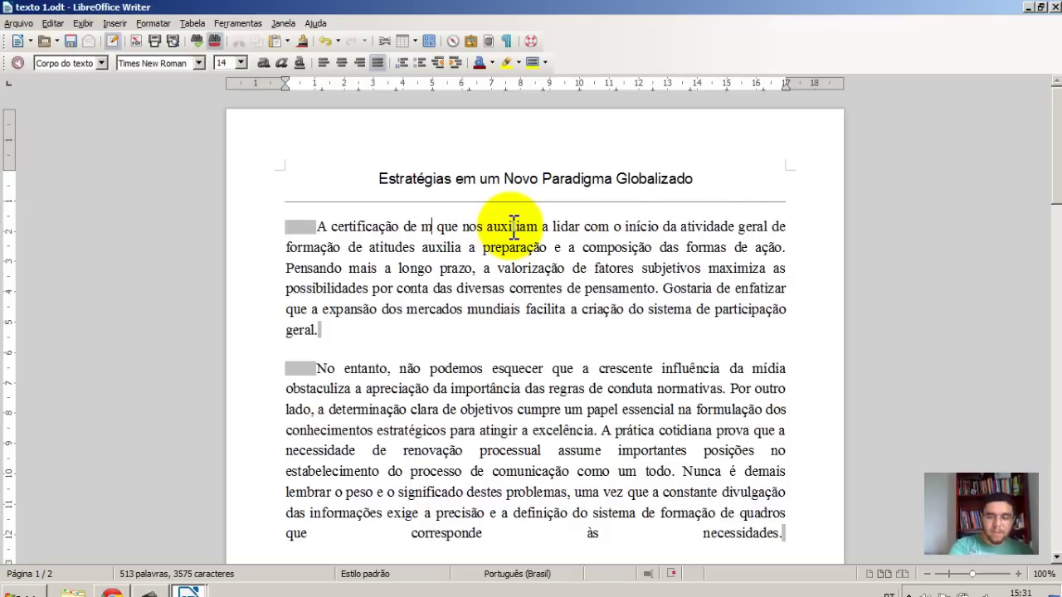
- Erase "que nos auxilia" forwards from the remaining "m", so the text reads "mm a lidar"
key(Delete)
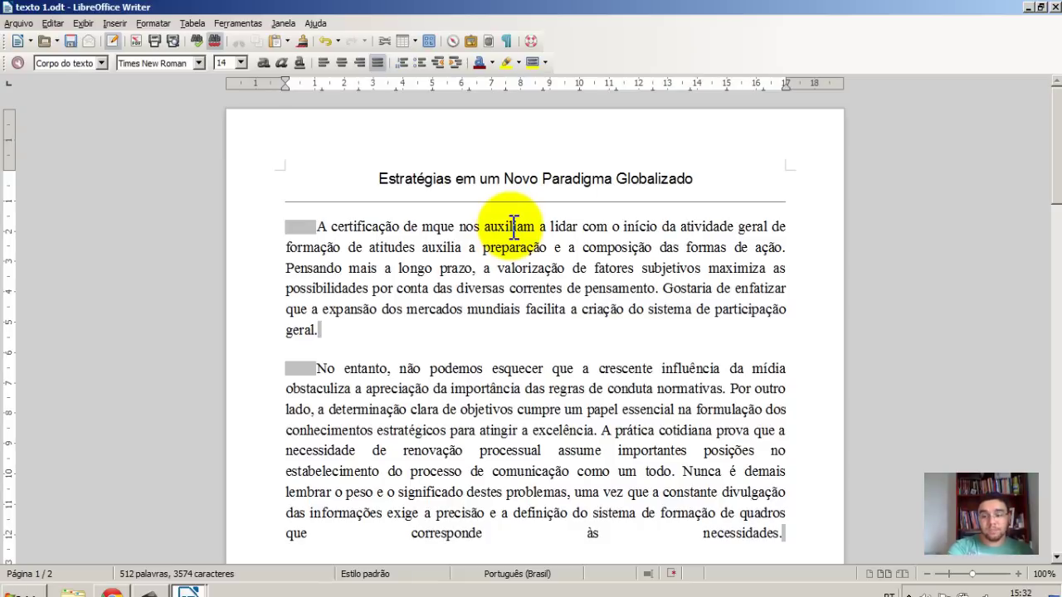
key(Delete)
key(Delete)
key(Delete)
key(Delete)
key(Delete)
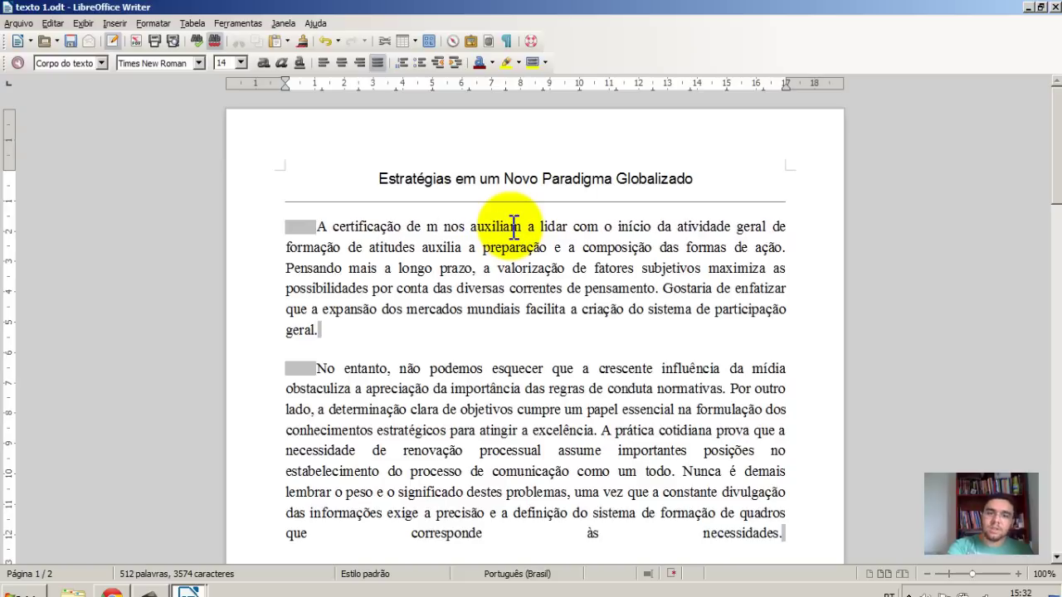
key(Delete)
key(Delete)
key(Delete)
key(Delete)
key(Delete)
key(Delete)
key(Delete)
key(Delete)
key(Delete)
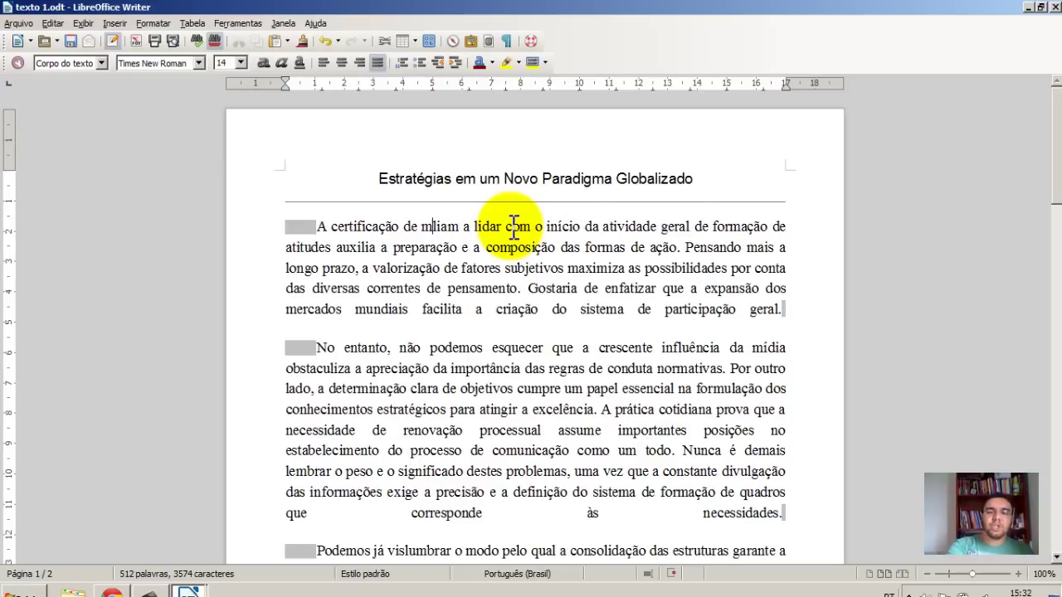
key(Delete)
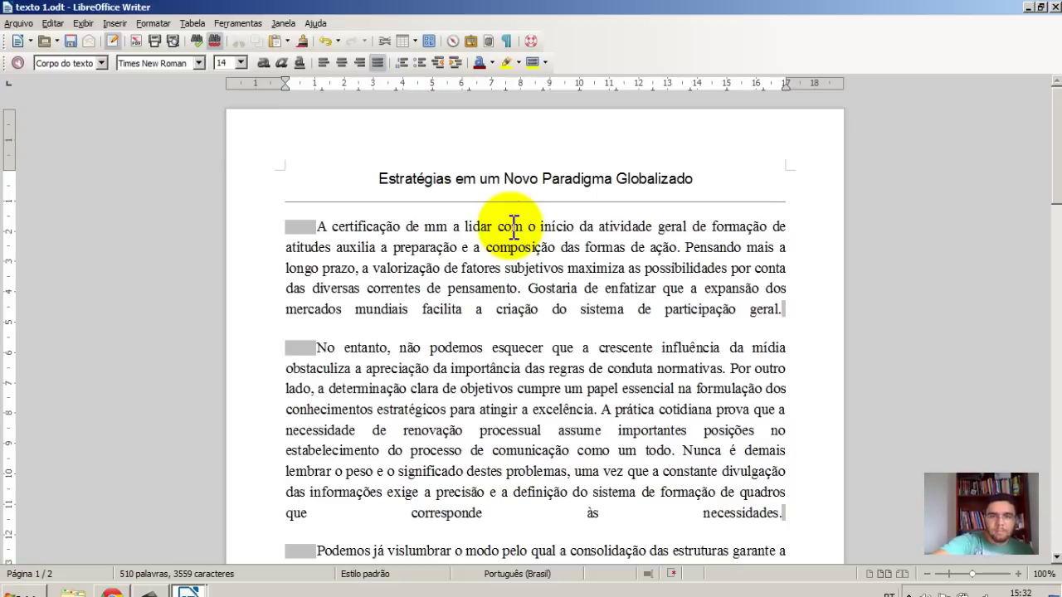
- Erase "A certificação de m" backwards to the start of the first paragraph, keeping its indent
key(BackSpace)
key(BackSpace)
key(BackSpace)
key(BackSpace)
key(BackSpace)
key(BackSpace)
key(BackSpace)
key(BackSpace)
key(BackSpace)
key(BackSpace)
key(BackSpace)
key(BackSpace)
key(BackSpace)
key(BackSpace)
key(BackSpace)
key(BackSpace)
key(BackSpace)
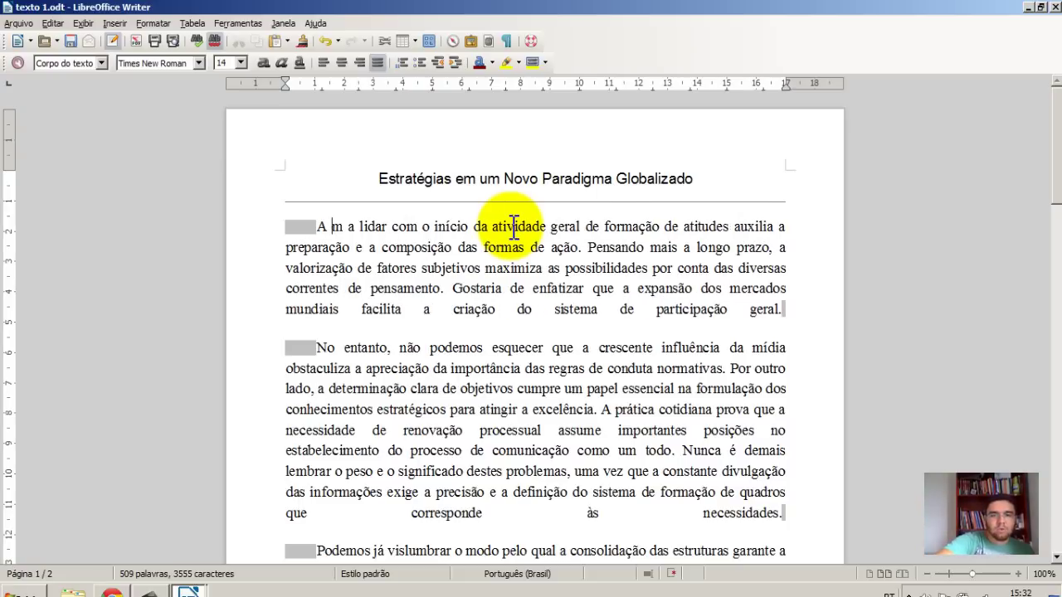
key(BackSpace)
key(BackSpace)
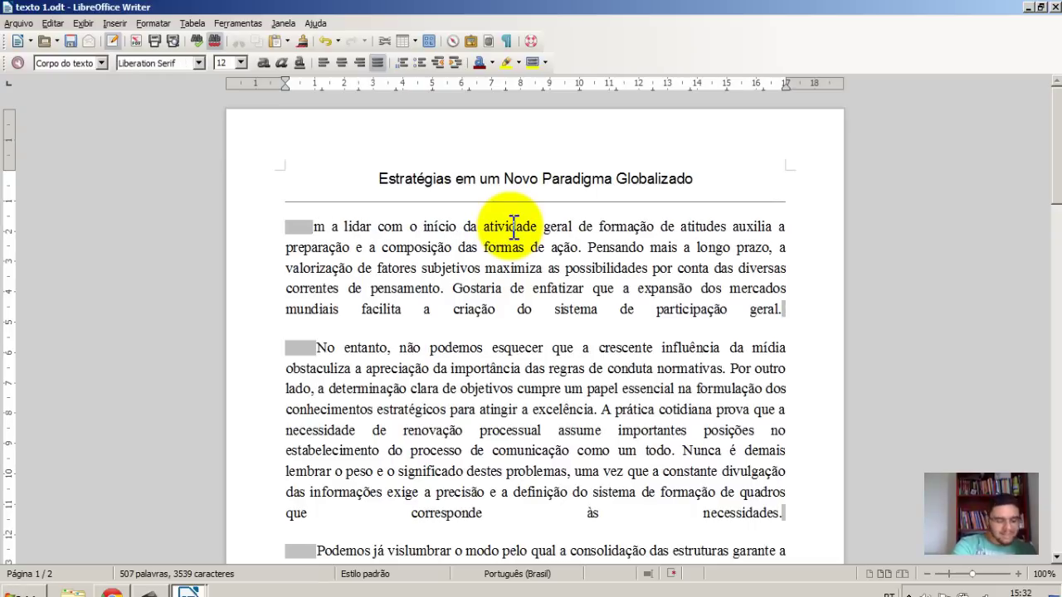
- Erase the first paragraph's opening text forwards from "m a lidar" through "auxilia", so it starts with "a preparação"
key(Delete)
key(Delete)
key(Delete)
key(Delete)
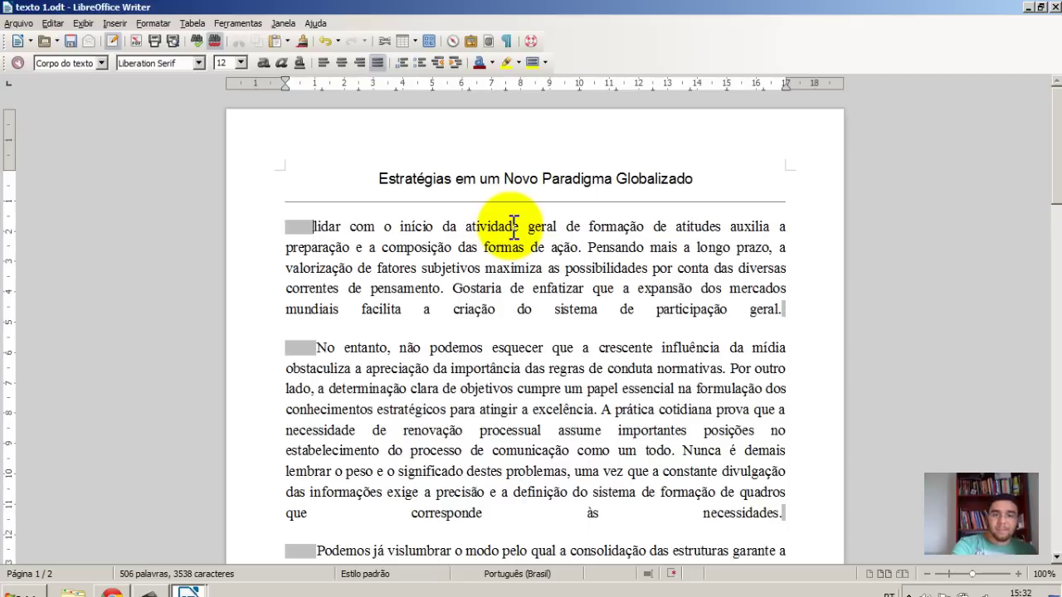
key(ctrl+Delete)
key(ctrl+Delete)
key(ctrl+Delete)
key(ctrl+Delete)
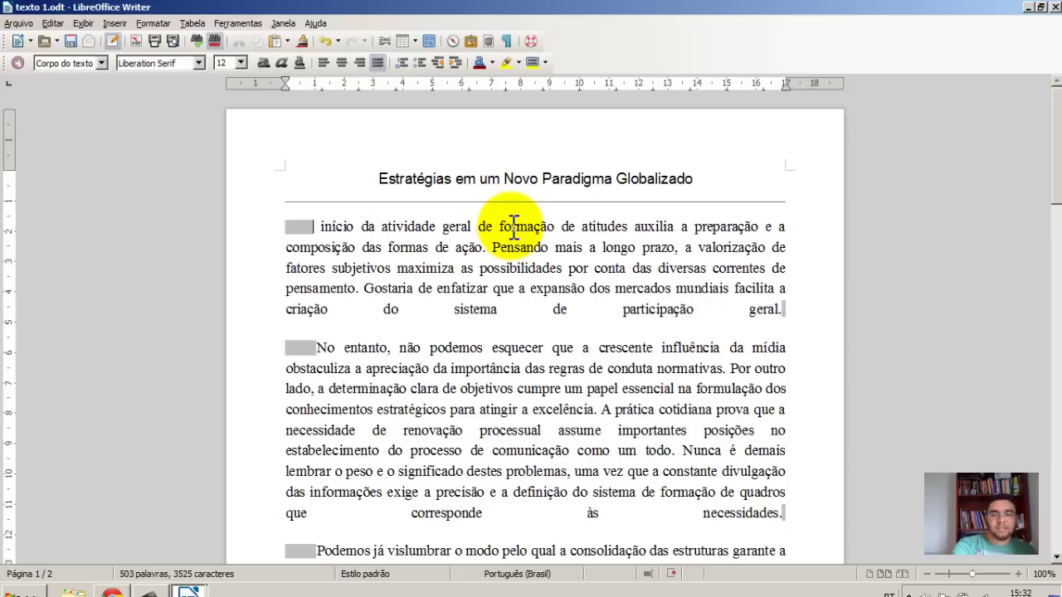
key(ctrl+Delete)
key(Delete)
key(Delete)
key(Delete)
key(Delete)
key(Delete)
key(Delete)
key(Delete)
key(Delete)
key(Delete)
key(Delete)
key(Delete)
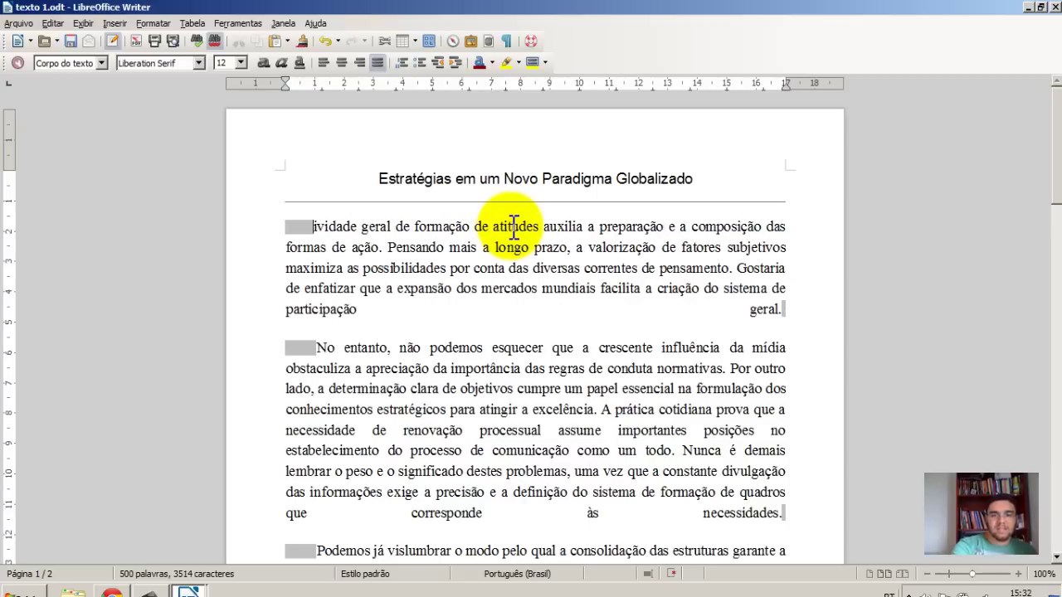
key(Delete)
key(Delete)
key(Delete)
key(Delete)
key(Delete)
key(Delete)
key(Delete)
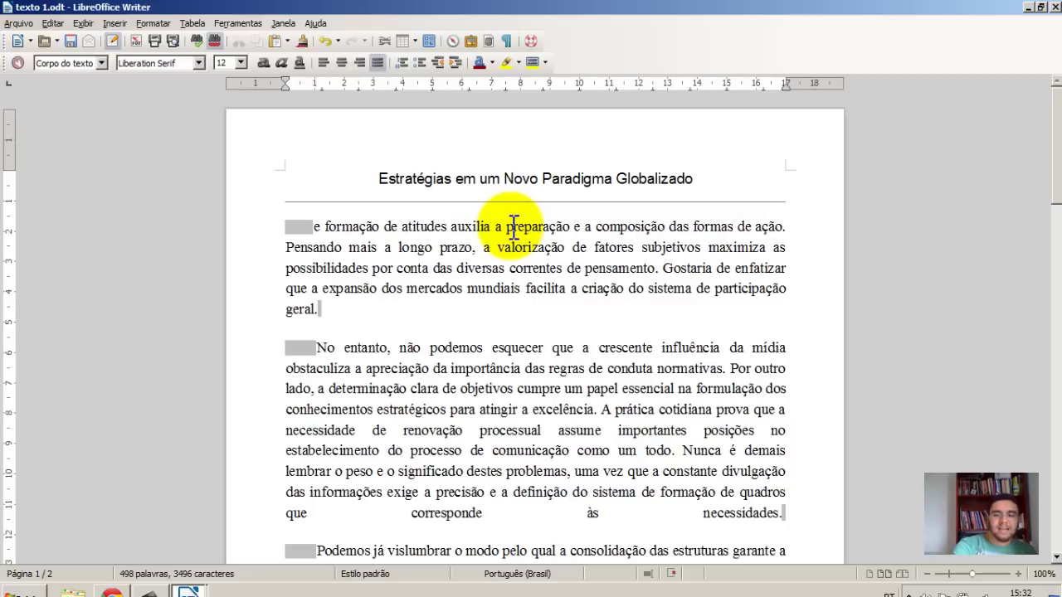
key(Delete)
key(Delete)
key(Delete)
key(Delete)
key(Delete)
key(Delete)
key(Delete)
key(Delete)
key(Delete)
key(Delete)
key(Delete)
key(Delete)
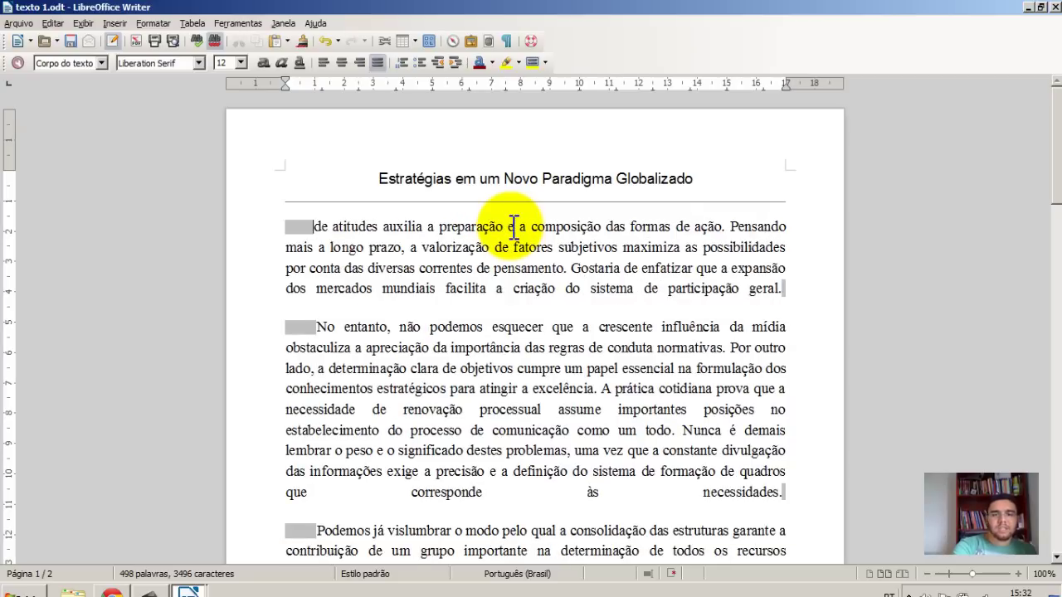
key(Delete)
key(Delete)
key(Delete)
key(Delete)
key(Delete)
key(Delete)
key(Delete)
key(Delete)
key(Delete)
key(Delete)
key(Delete)
key(Delete)
key(Delete)
key(Delete)
key(Delete)
key(Delete)
key(Delete)
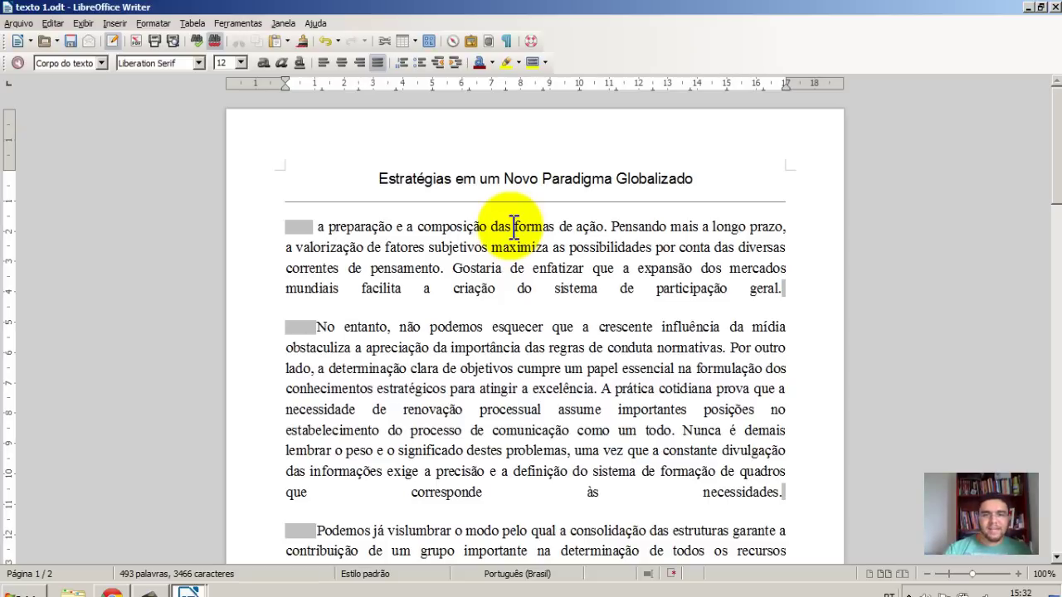
- Break the first paragraph before "Pensando", add "Texto" after "ação.", and rejoin the two parts
click(611, 227)
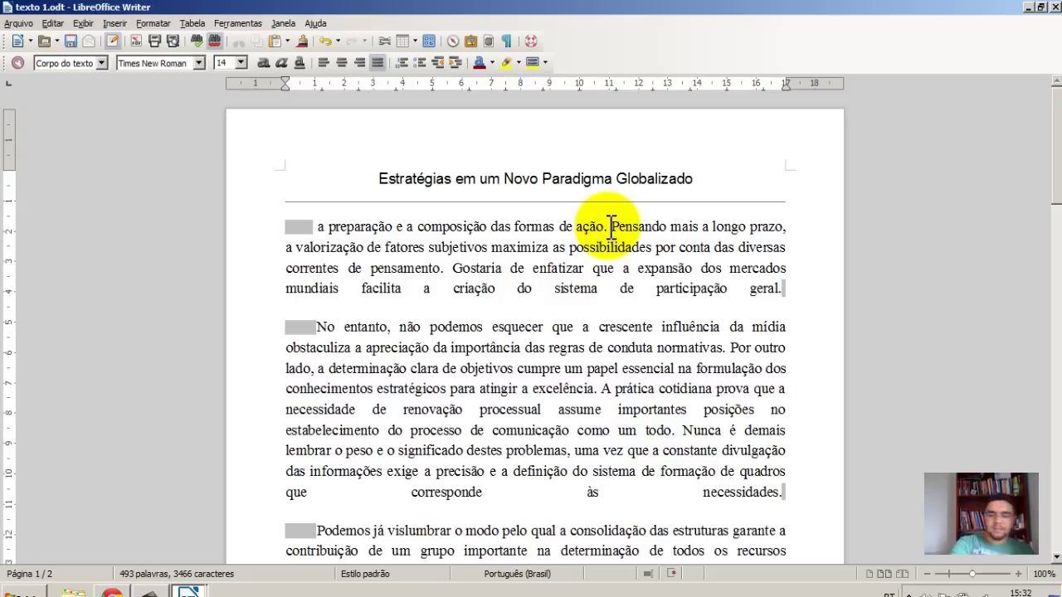
key(Return)
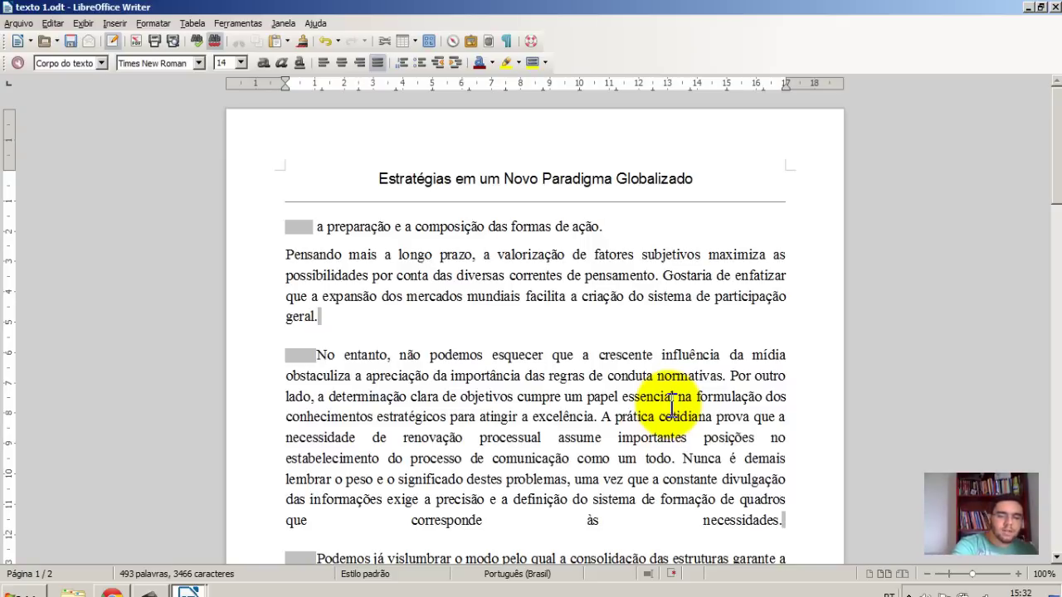
text(texto)
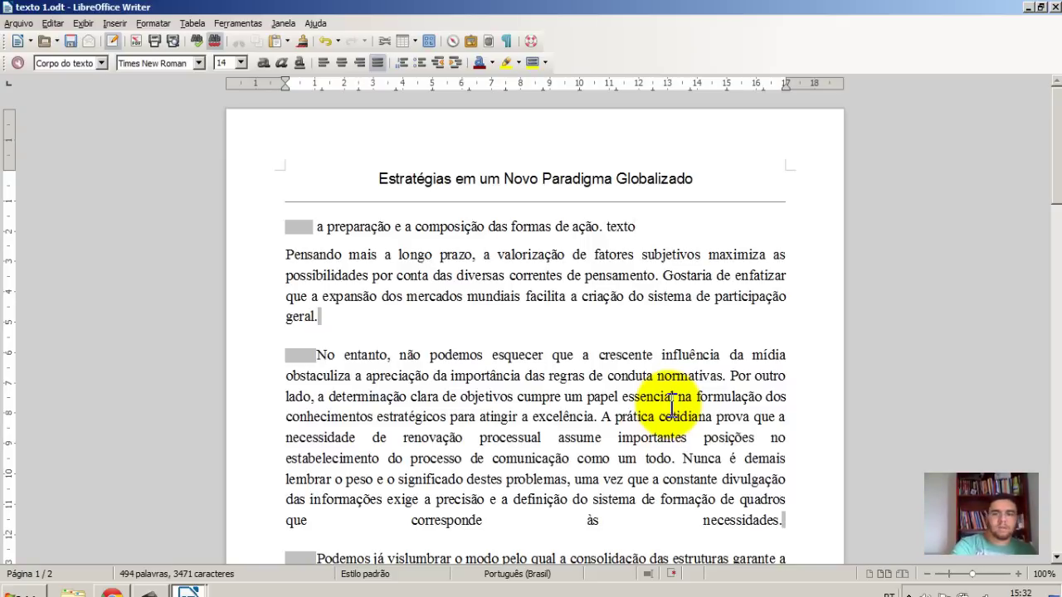
key(Delete)
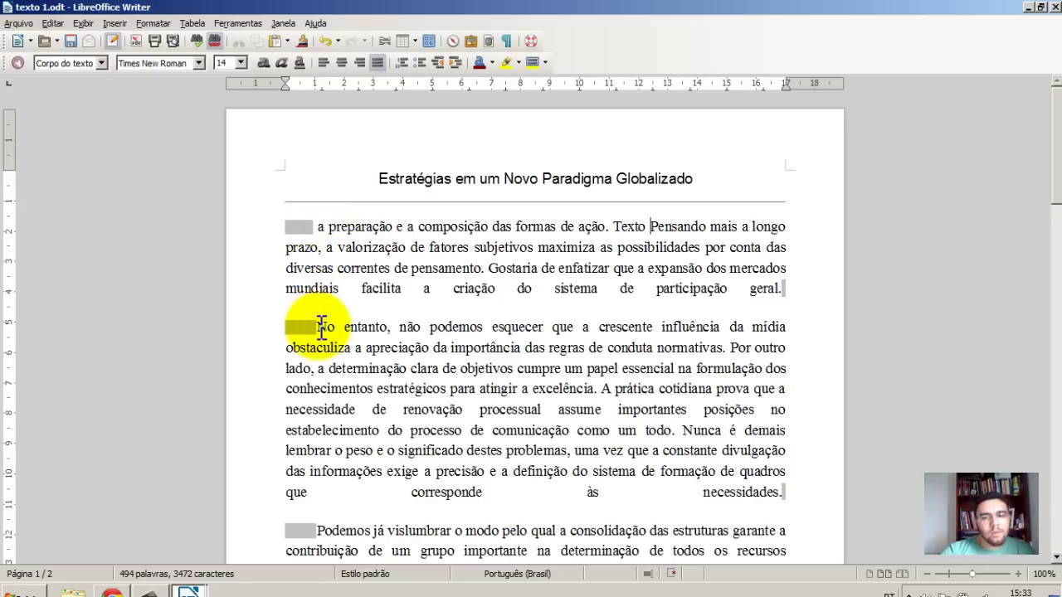
- Copy the whole second paragraph, from "No entanto" to "necessidades."
drag(322, 327, 805, 500)
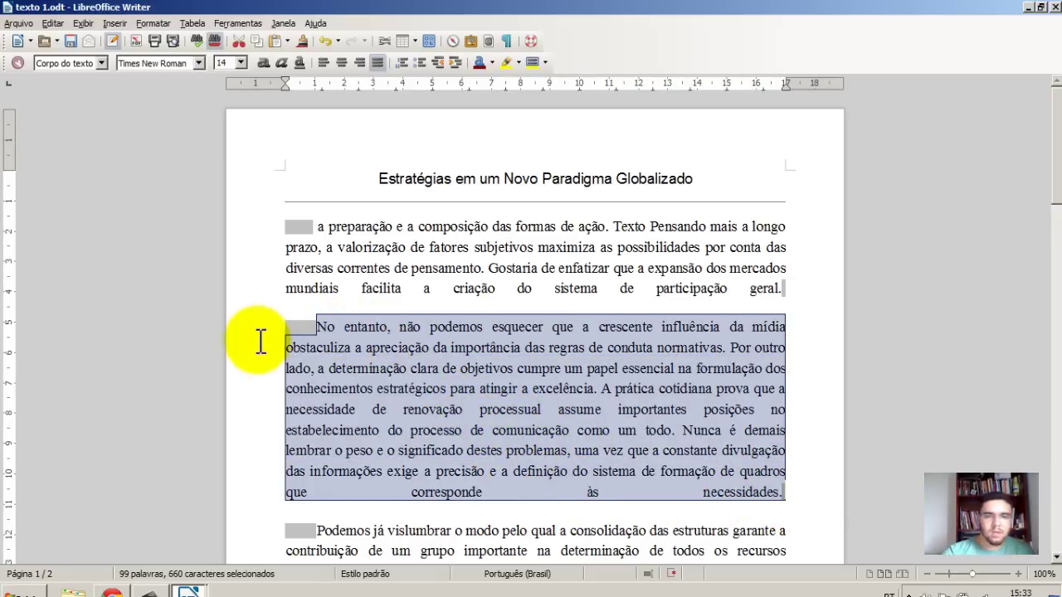
click(318, 326)
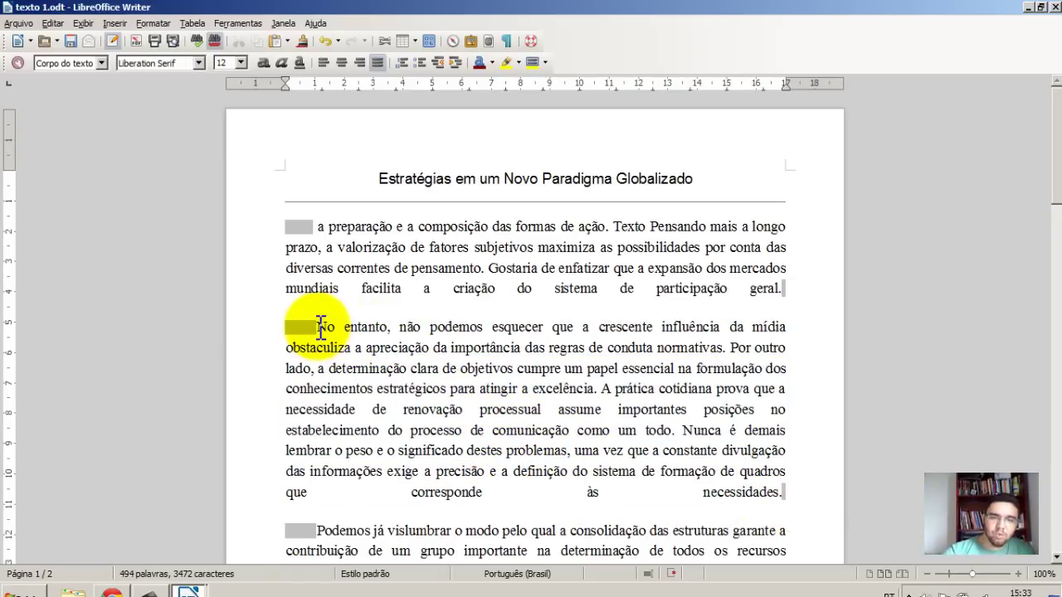
drag(319, 325, 763, 509)
key(ctrl+c)
right_click(556, 408)
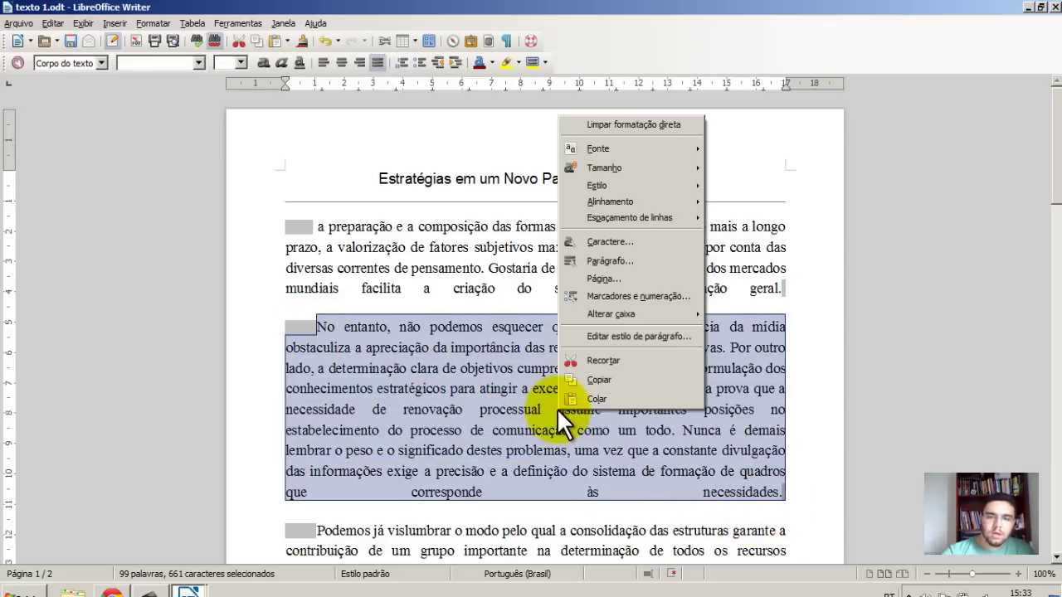
click(601, 382)
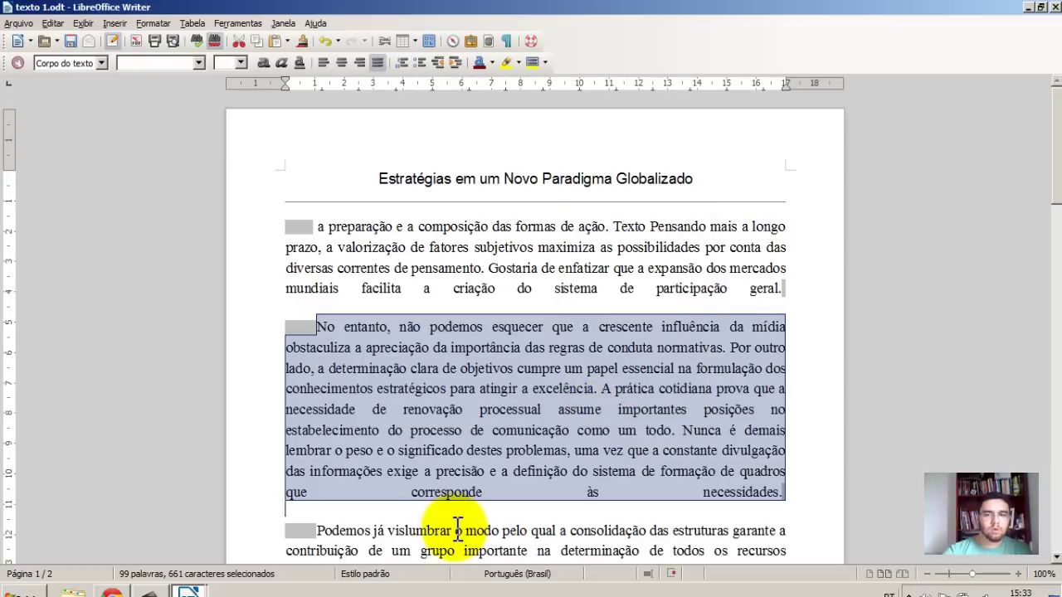
- Create a new blank text document and paste the copied paragraph into it
click(19, 44)
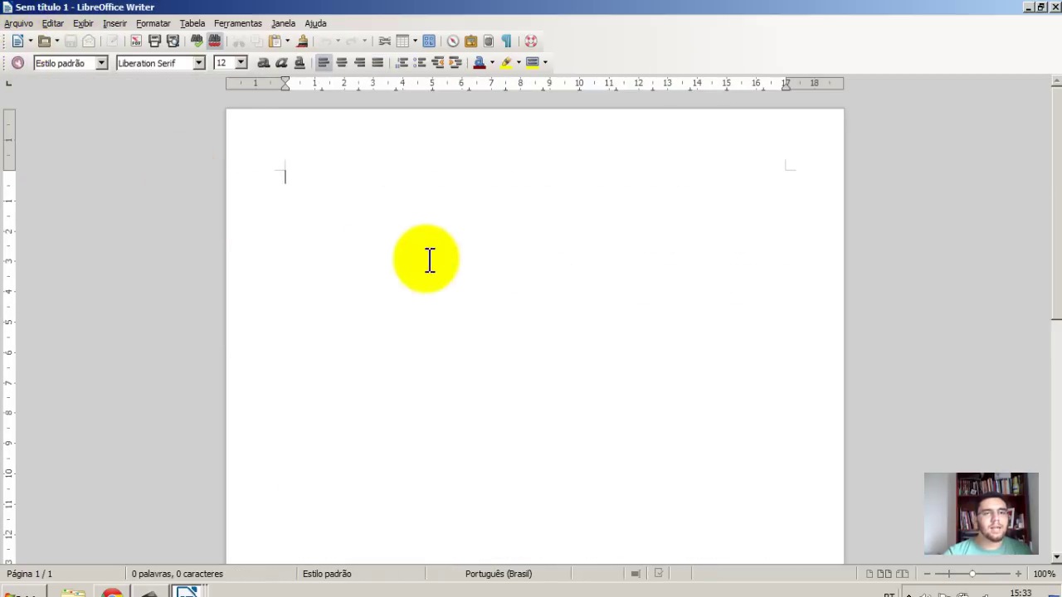
right_click(336, 179)
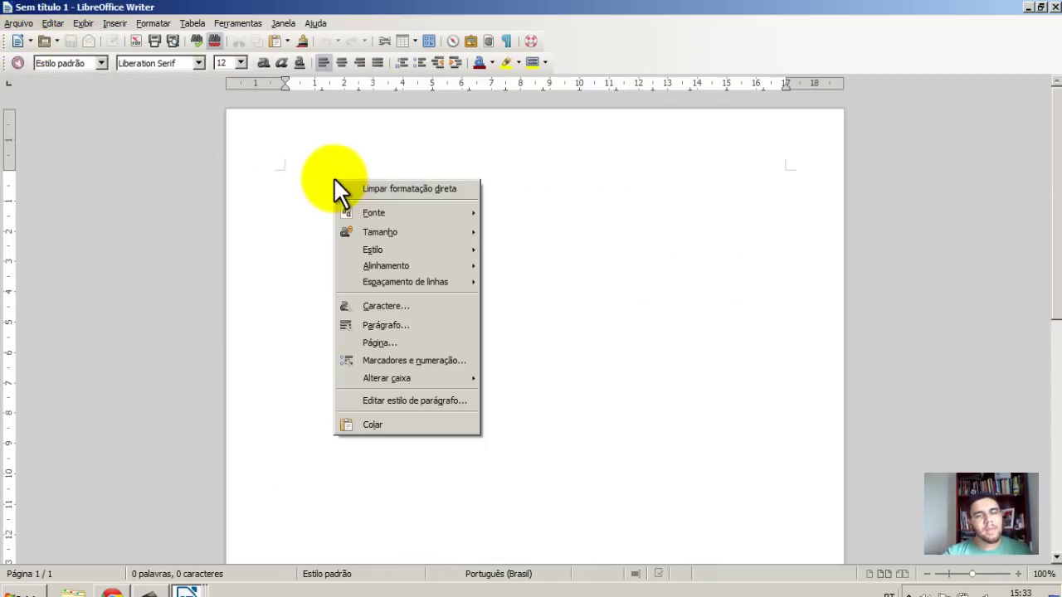
click(410, 424)
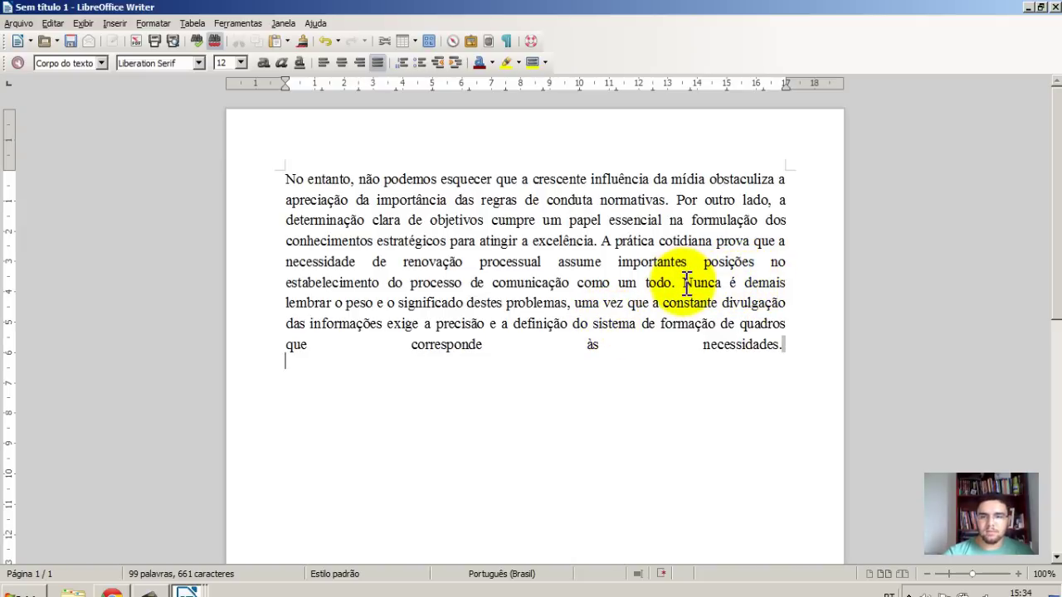
- Move the last sentence, starting with "Nunca é demais", into a new paragraph at the beginning of the document by cutting and pasting
drag(685, 283, 801, 341)
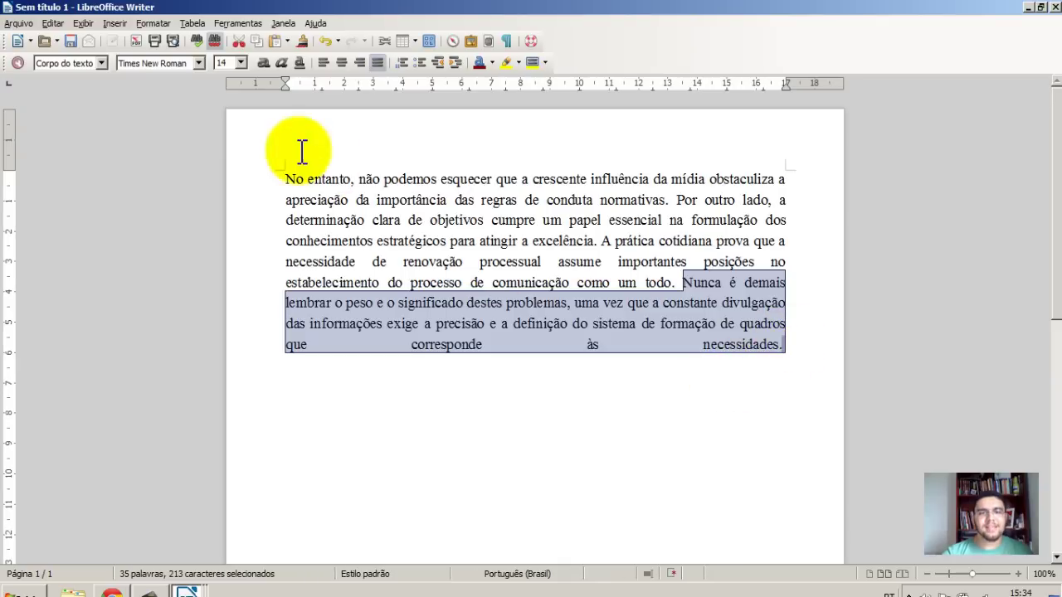
right_click(730, 307)
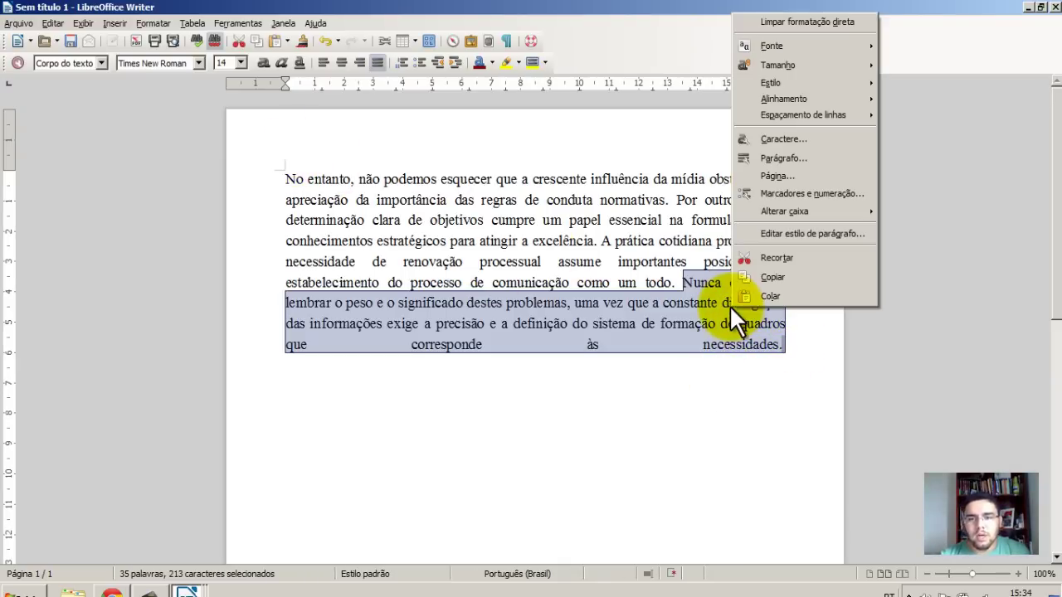
click(771, 258)
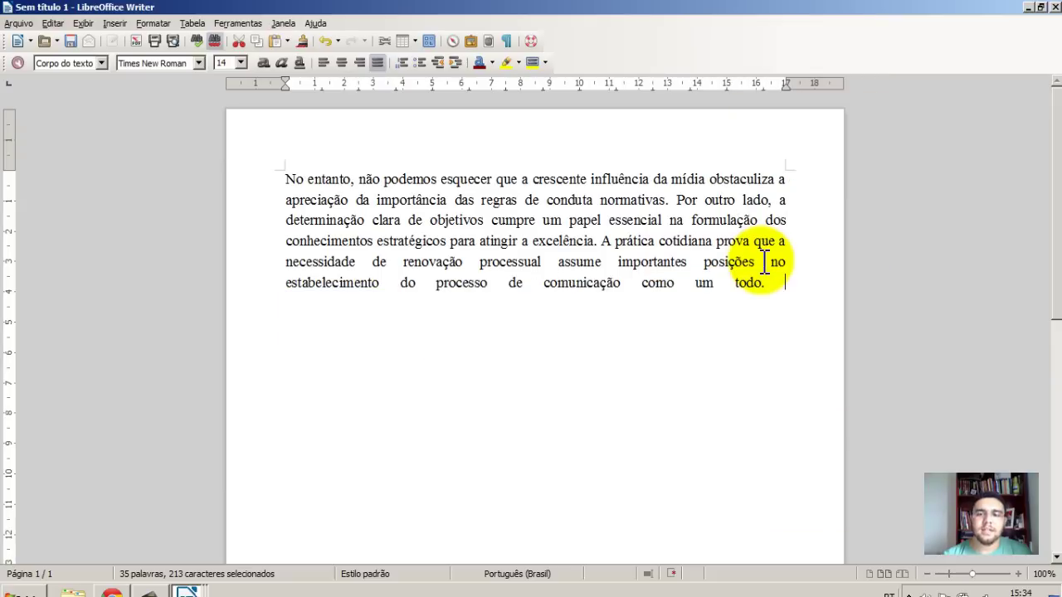
click(287, 184)
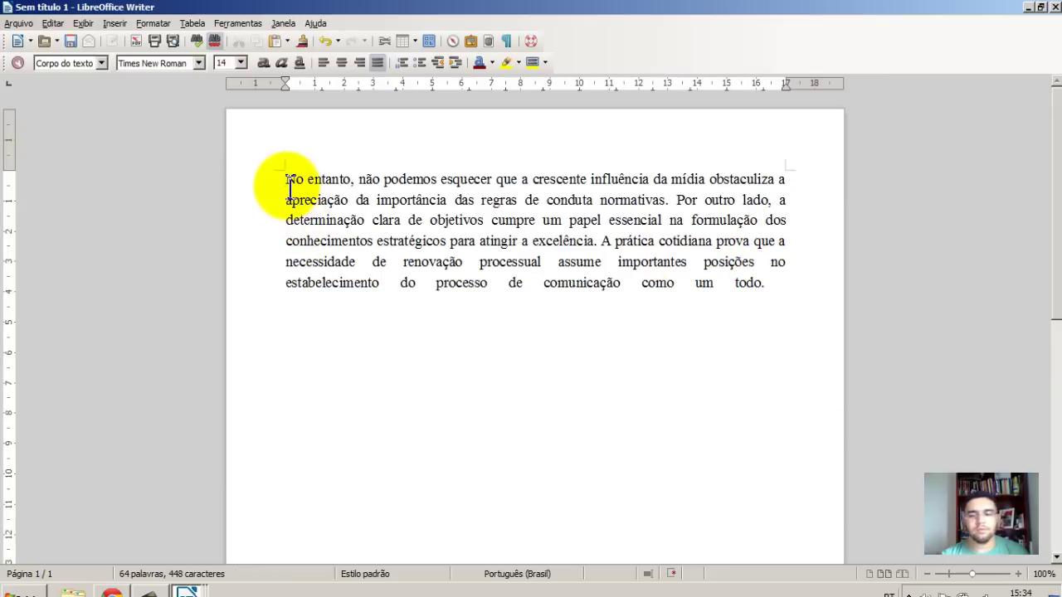
key(Return)
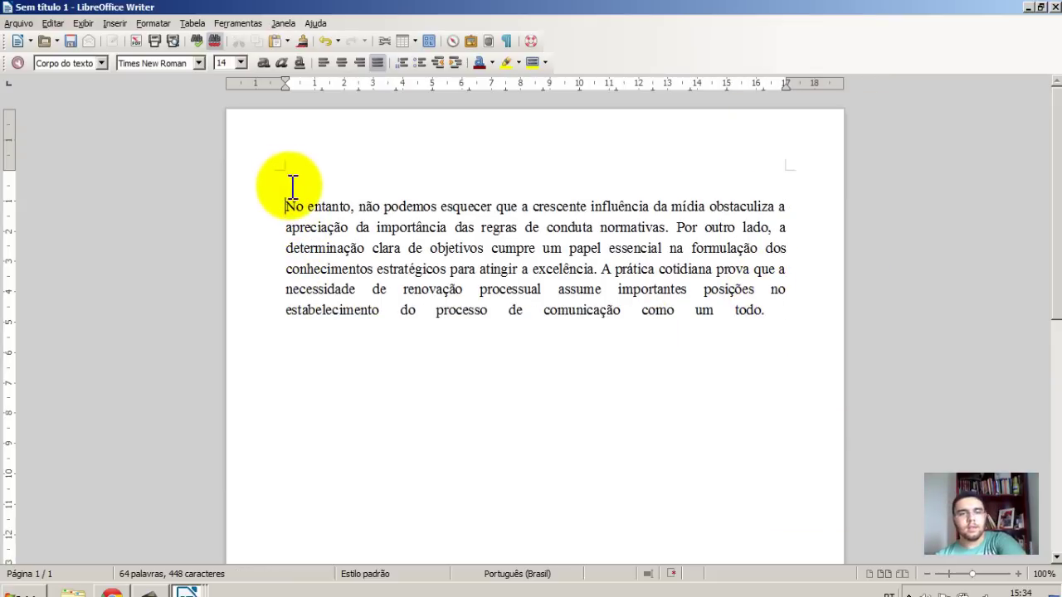
click(290, 179)
right_click(289, 179)
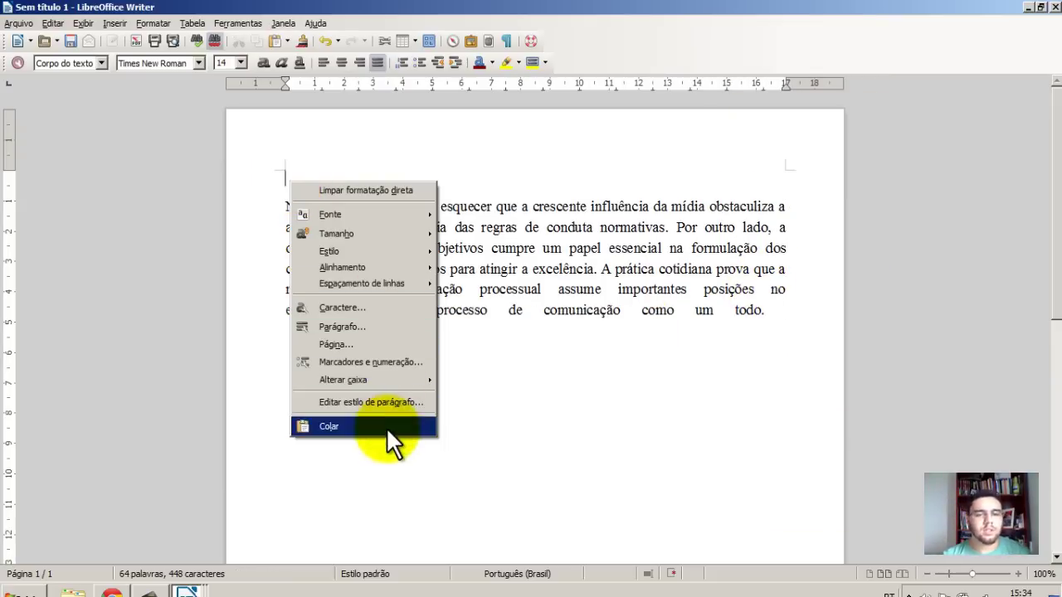
click(386, 427)
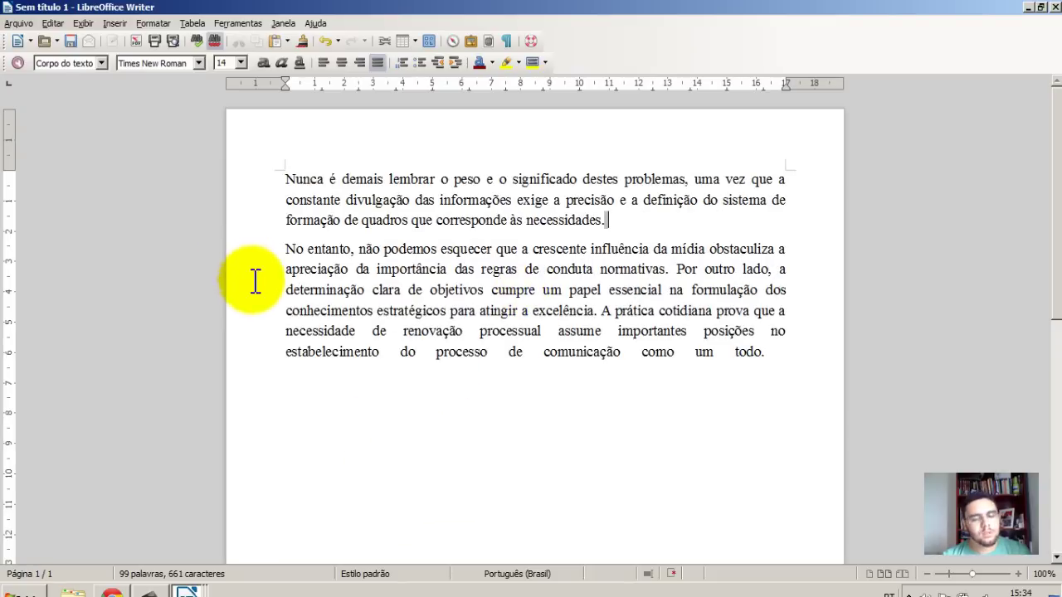